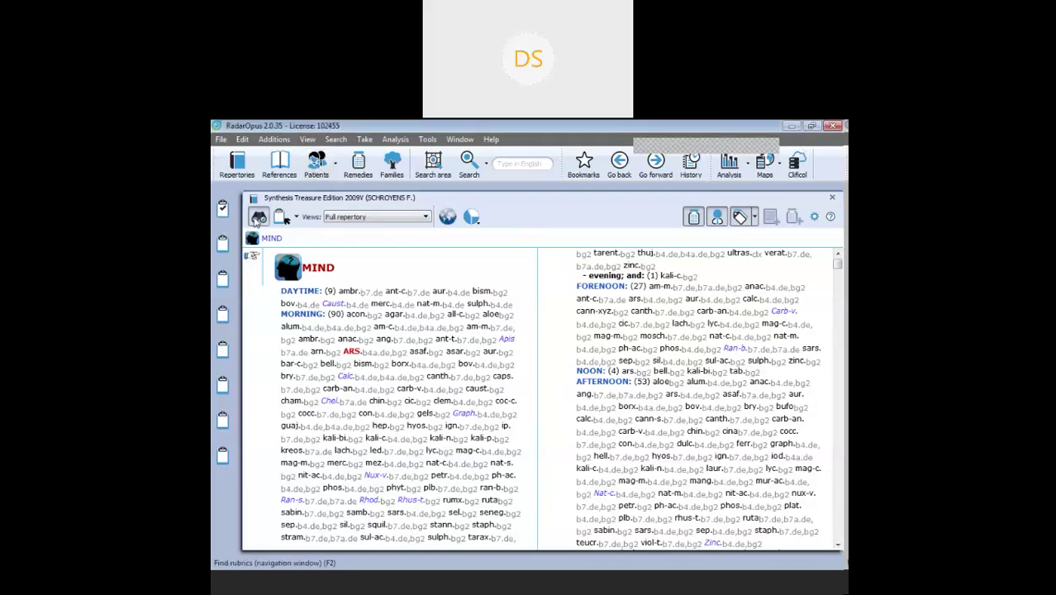
# Find the rubric MIND - CONSOLATION - amel. in the Synthesis repertory and take it into the symptom clipboard
pyautogui.click(258, 219)
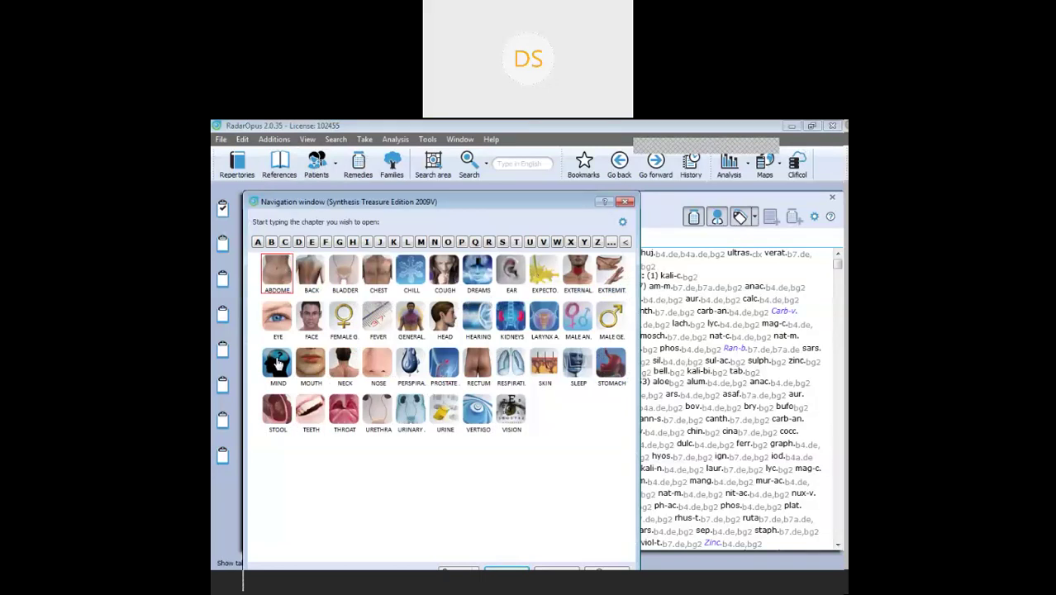
pyautogui.click(278, 366)
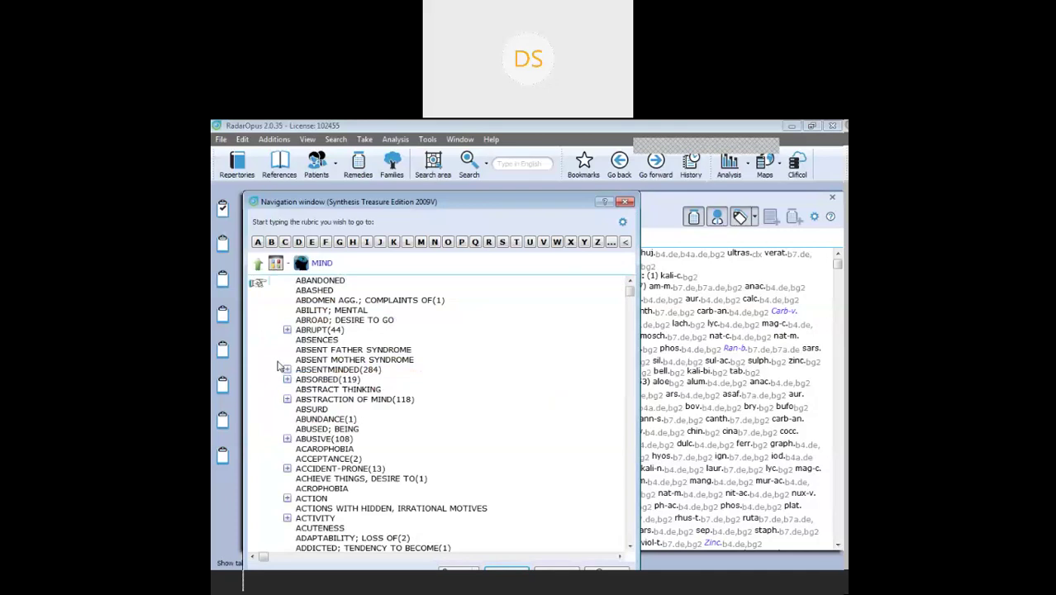
pyautogui.write('con')
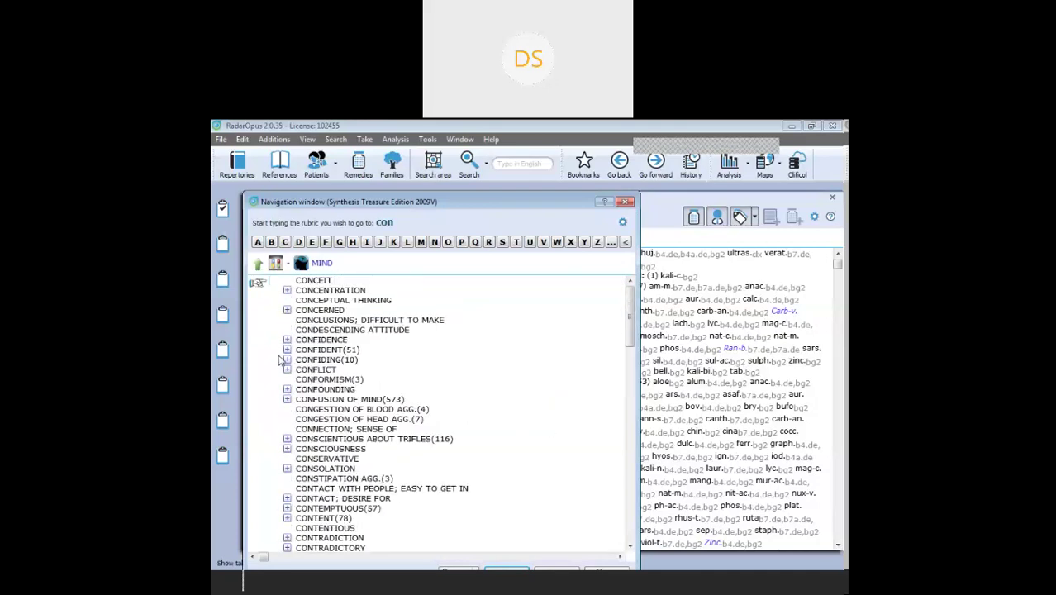
pyautogui.write('s')
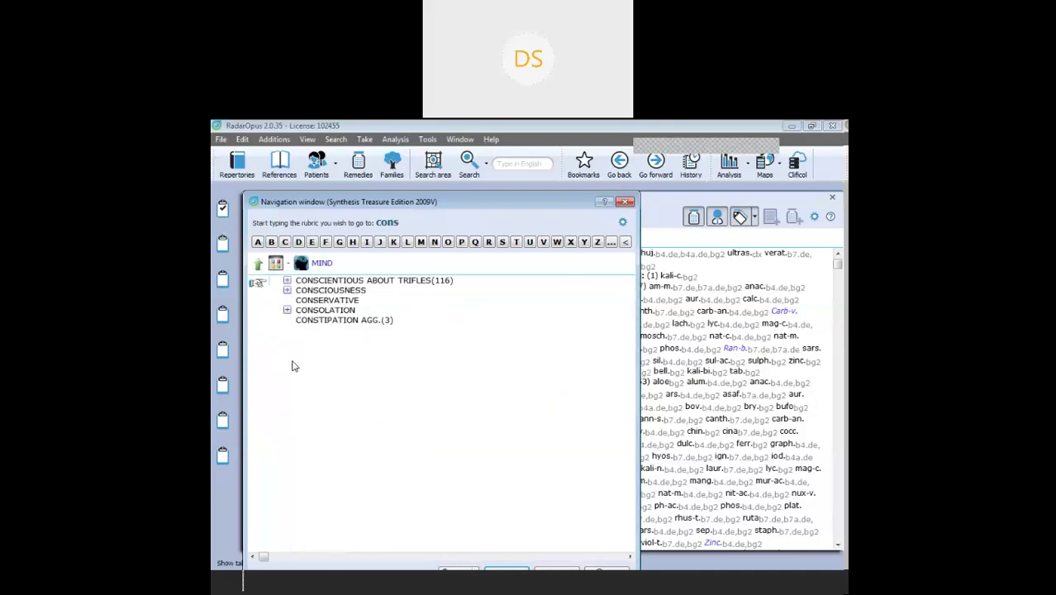
pyautogui.click(323, 313)
pyautogui.click(311, 291)
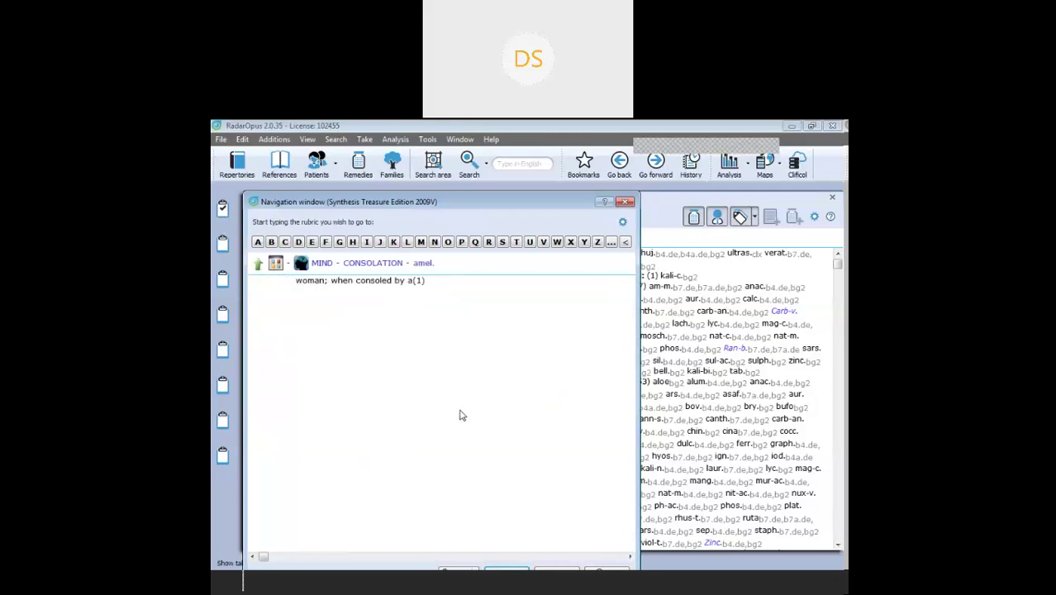
pyautogui.moveTo(465, 179); pyautogui.dragTo(460, 157)
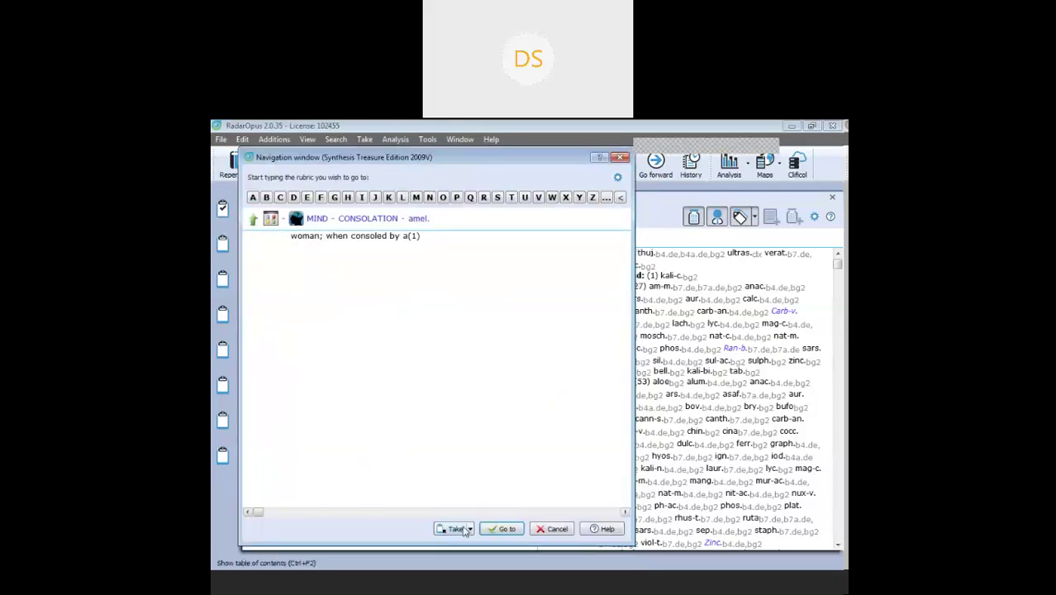
# Return to the MIND chapter's rubric list, find MILDNESS and take that rubric into the symptom clipboard
pyautogui.click(317, 218)
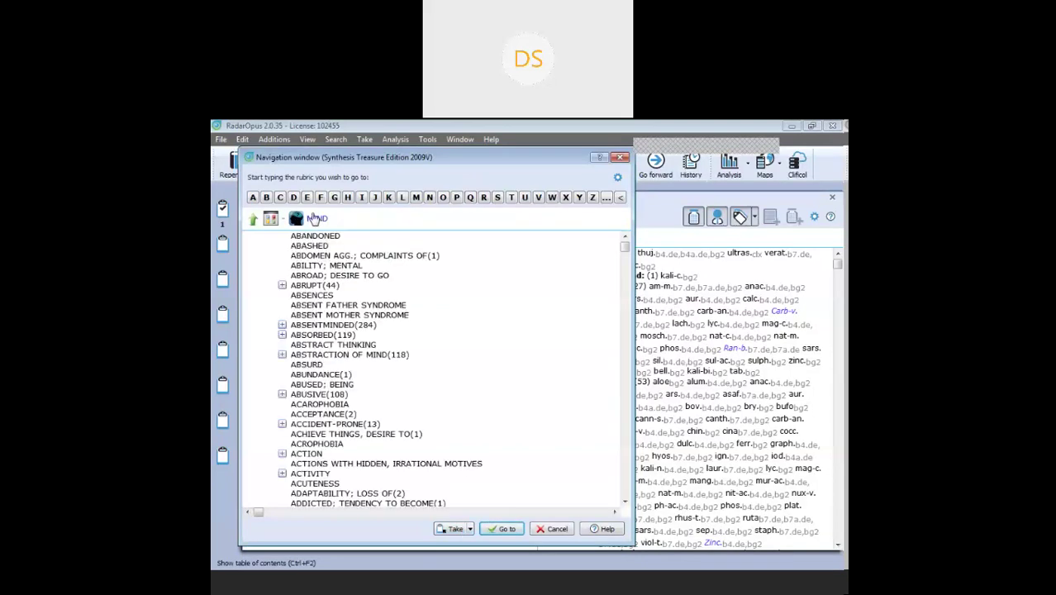
pyautogui.write('mi')
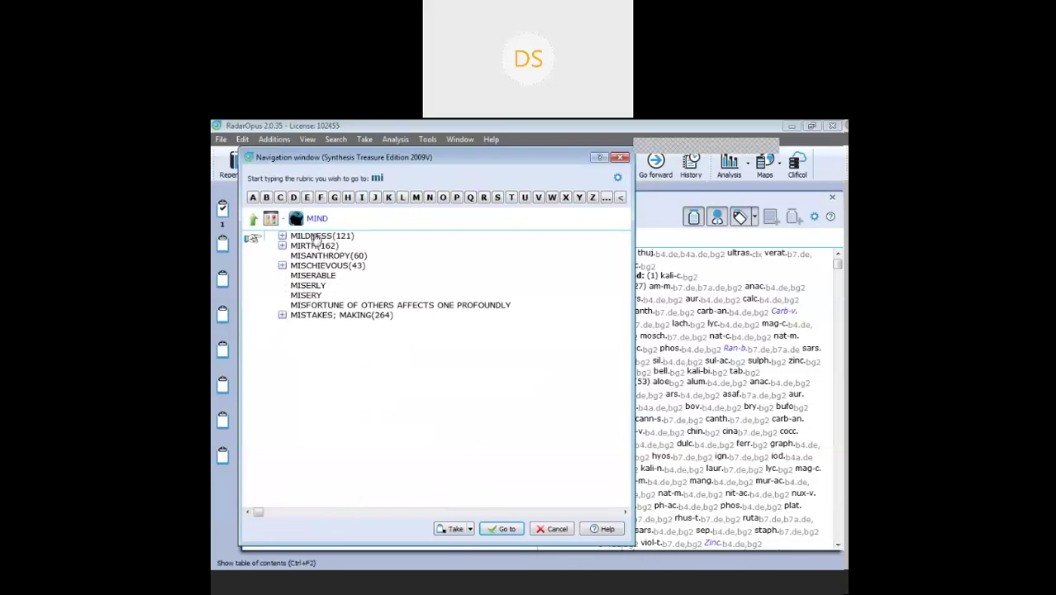
pyautogui.doubleClick(315, 238)
pyautogui.click(453, 530)
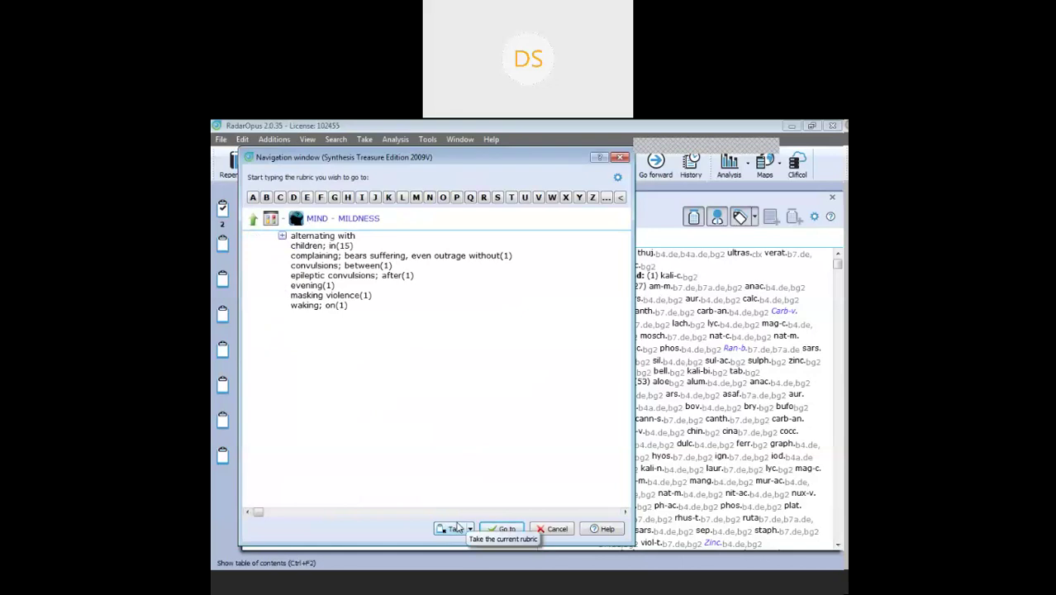
# Return to the MIND chapter's rubric list, find SYMPATHETIC and take that rubric into the symptom clipboard
pyautogui.click(319, 219)
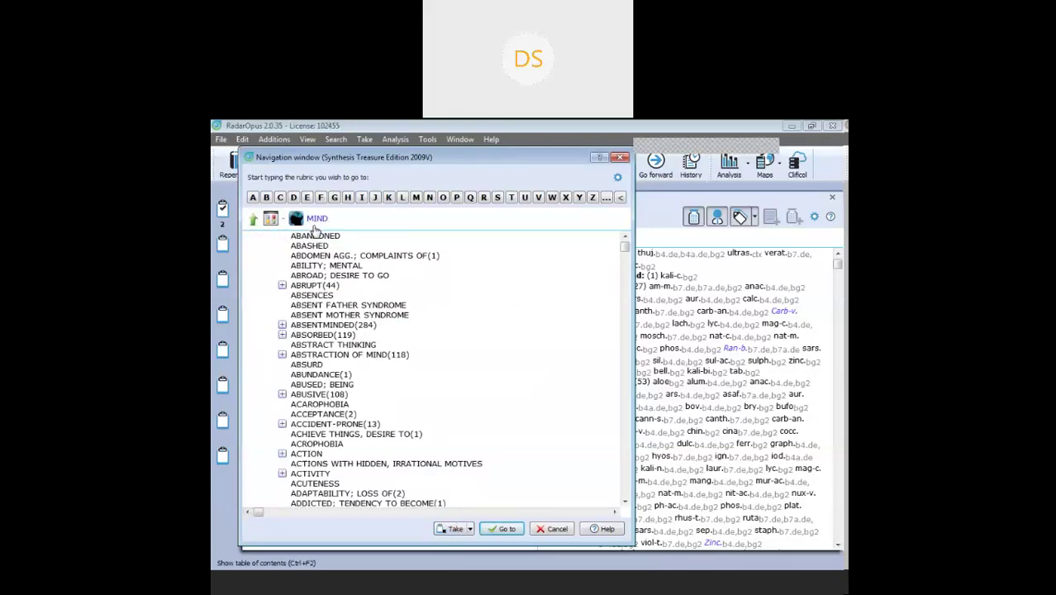
pyautogui.write('sym')
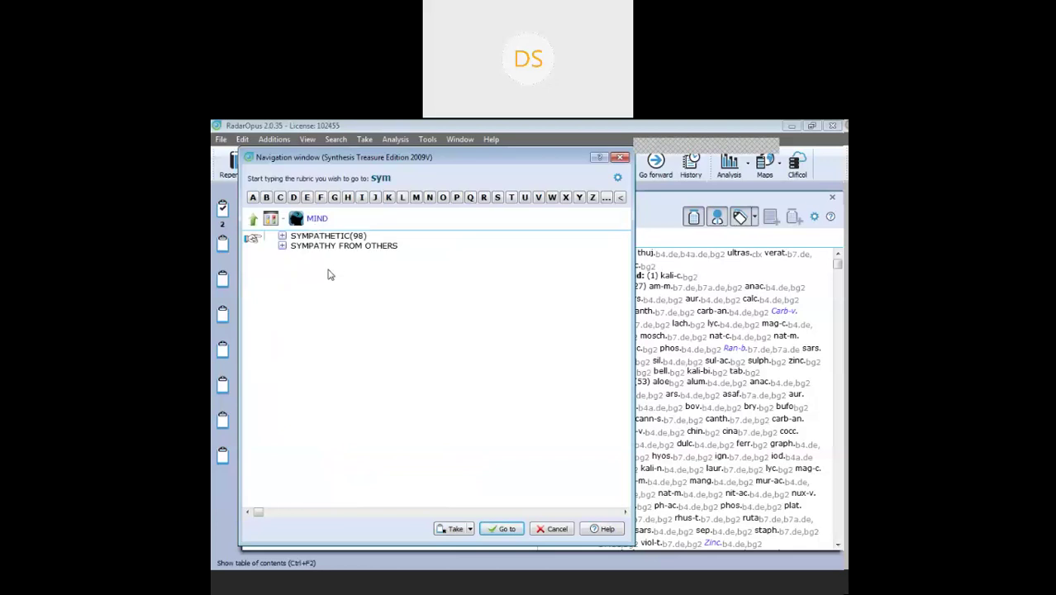
pyautogui.click(325, 238)
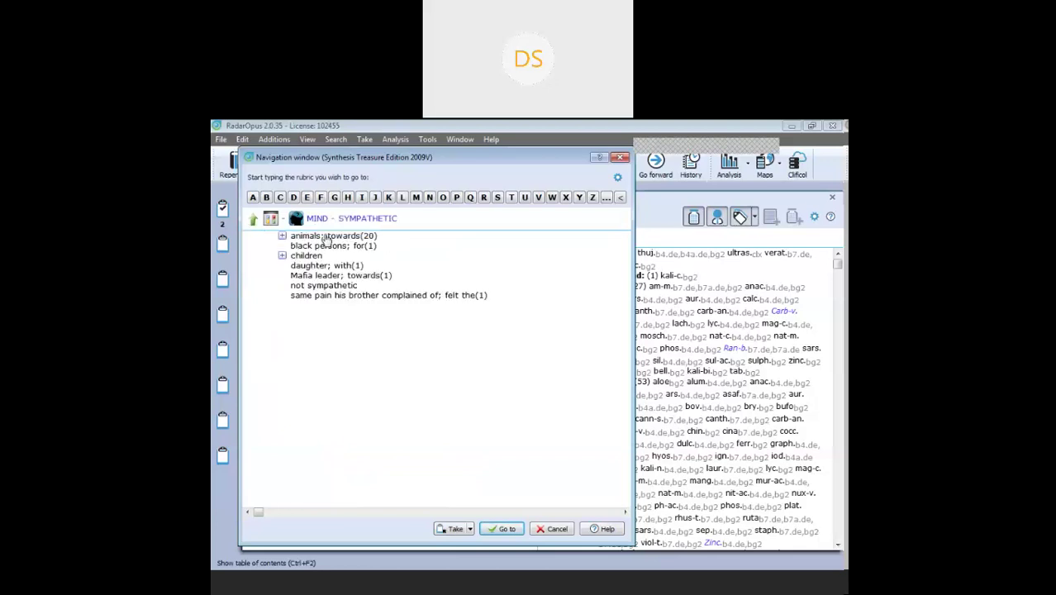
pyautogui.click(454, 529)
# Go to the rubric VERTIGO - HEAT - during in the repertory and take it with intensity 1
pyautogui.click(271, 219)
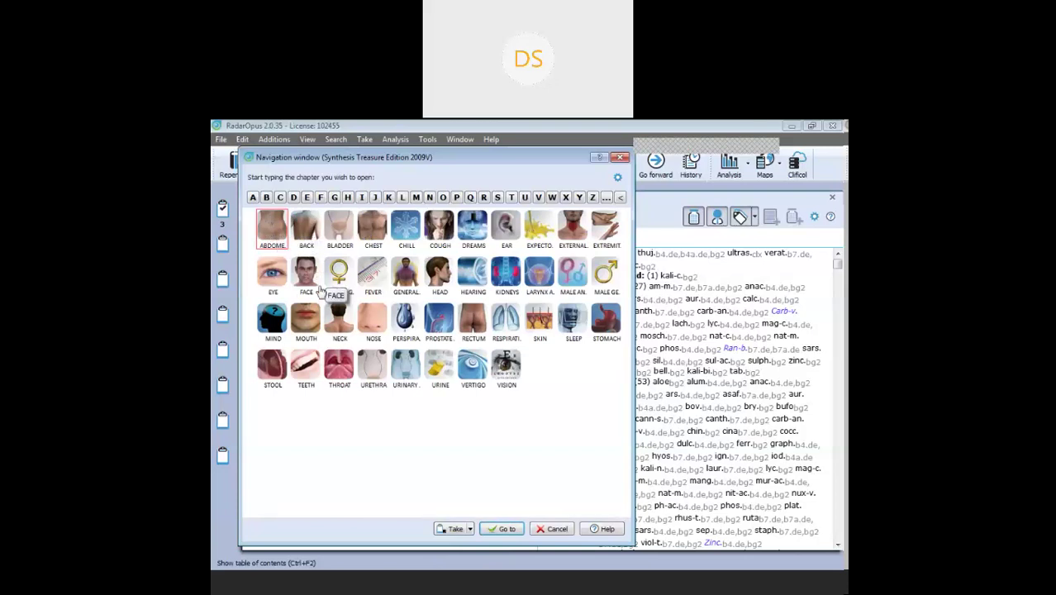
pyautogui.doubleClick(473, 374)
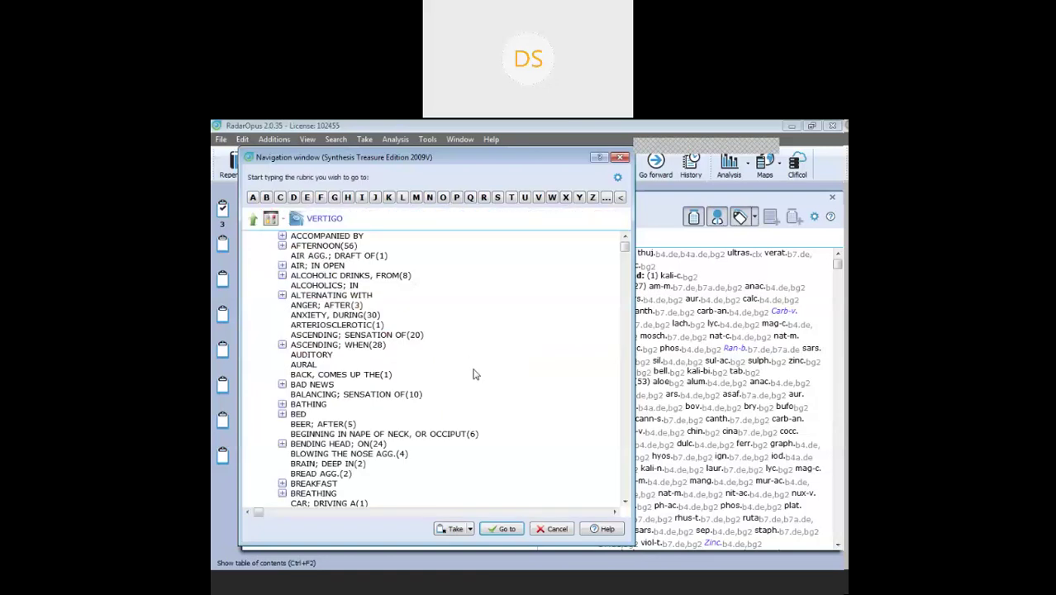
pyautogui.write('he')
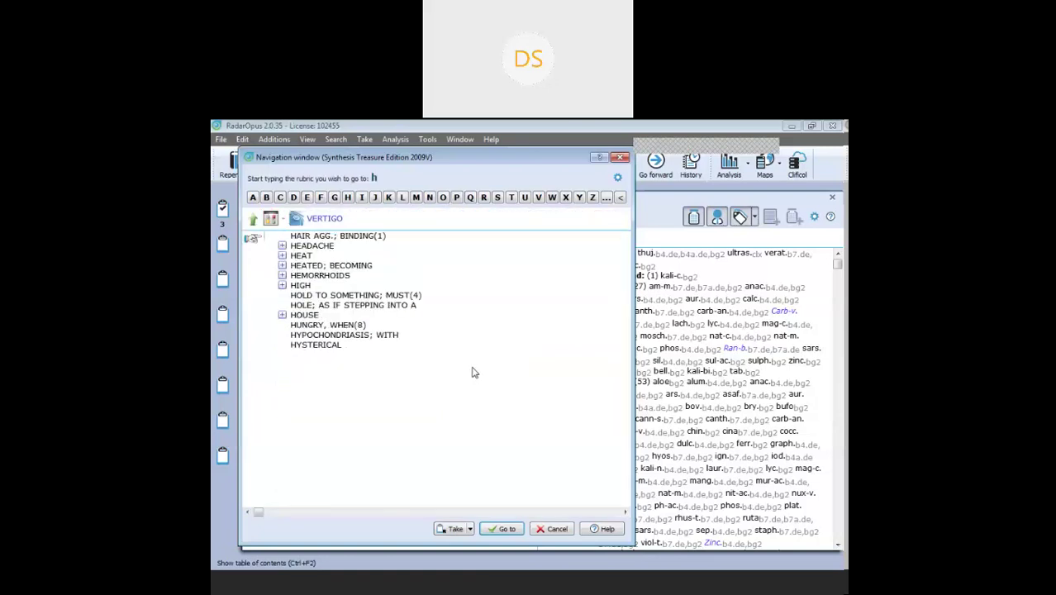
pyautogui.doubleClick(300, 247)
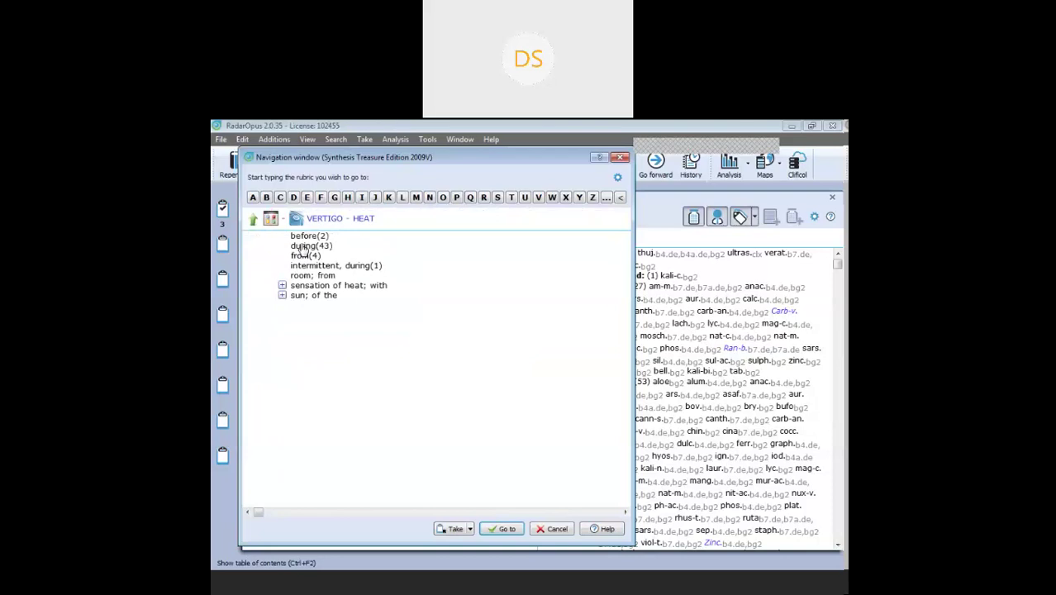
pyautogui.doubleClick(306, 247)
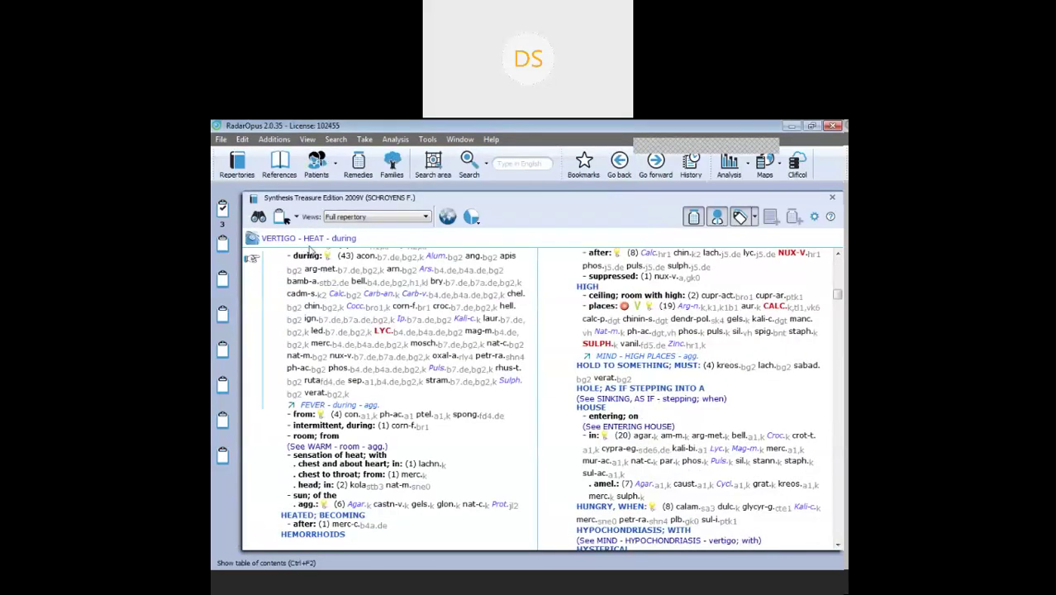
pyautogui.rightClick(306, 259)
pyautogui.moveTo(415, 299)
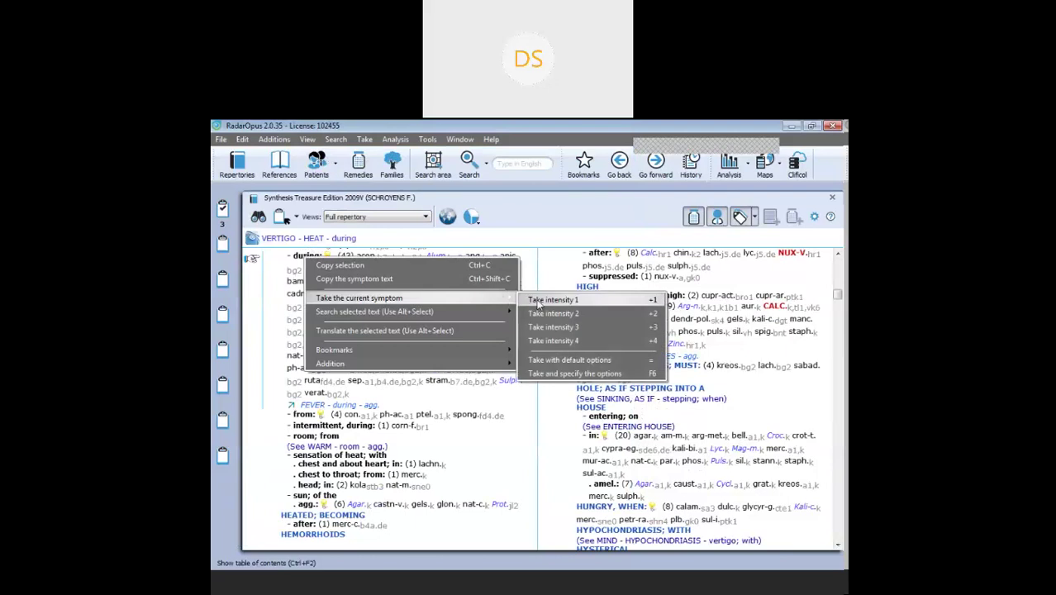
pyautogui.click(549, 301)
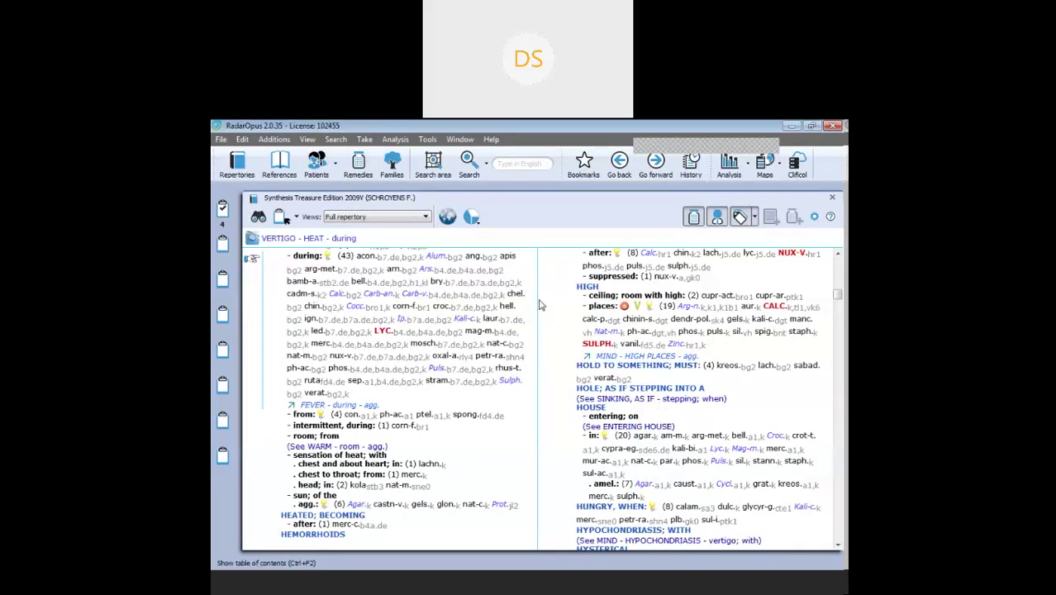
# Find the rubric NIGHT in the FEVER chapter and take it into the symptom clipboard
pyautogui.click(259, 218)
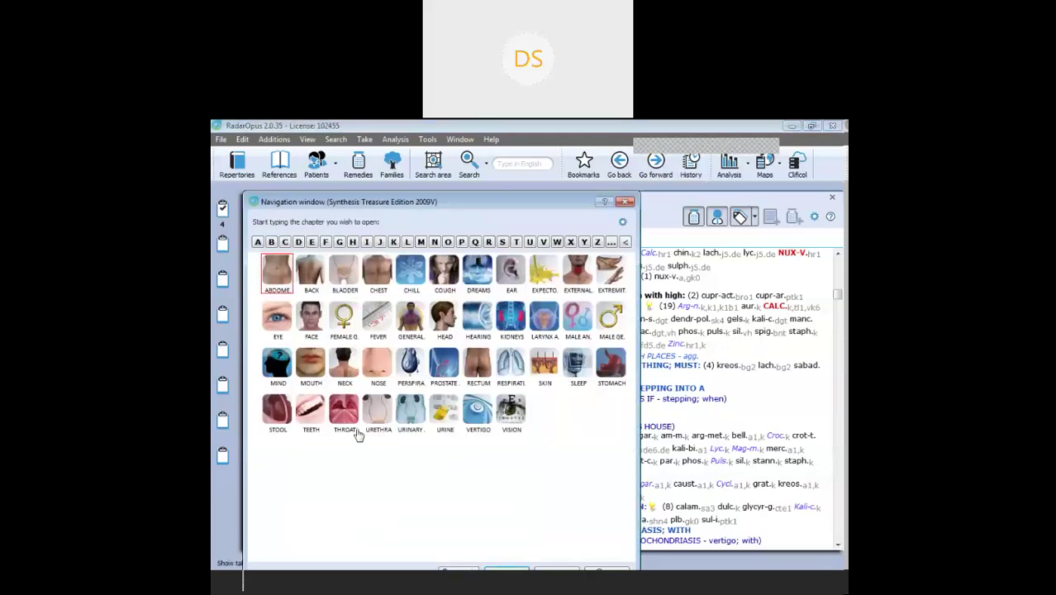
pyautogui.click(375, 328)
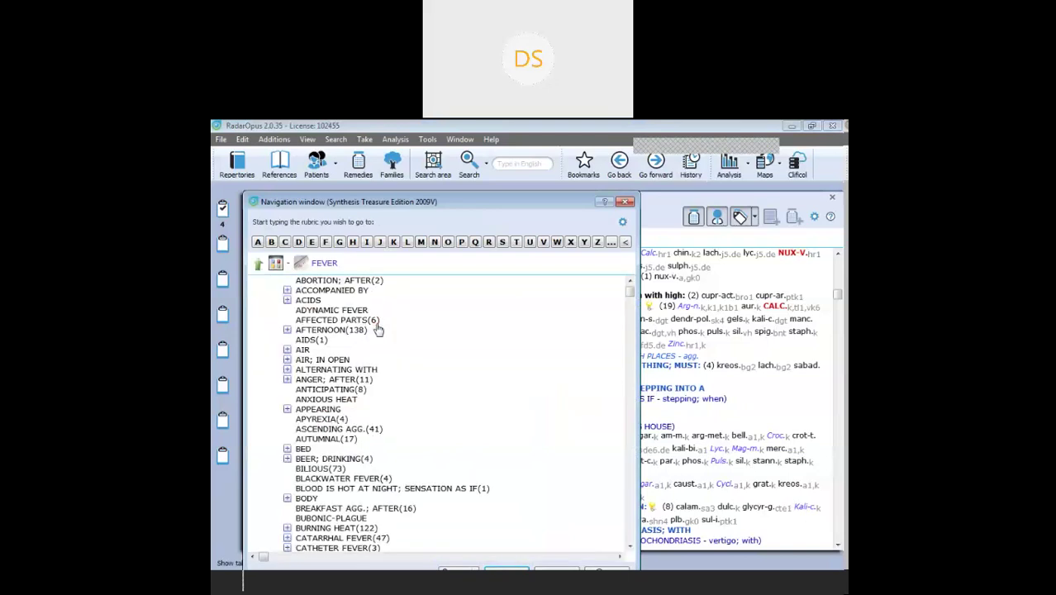
pyautogui.write('ni')
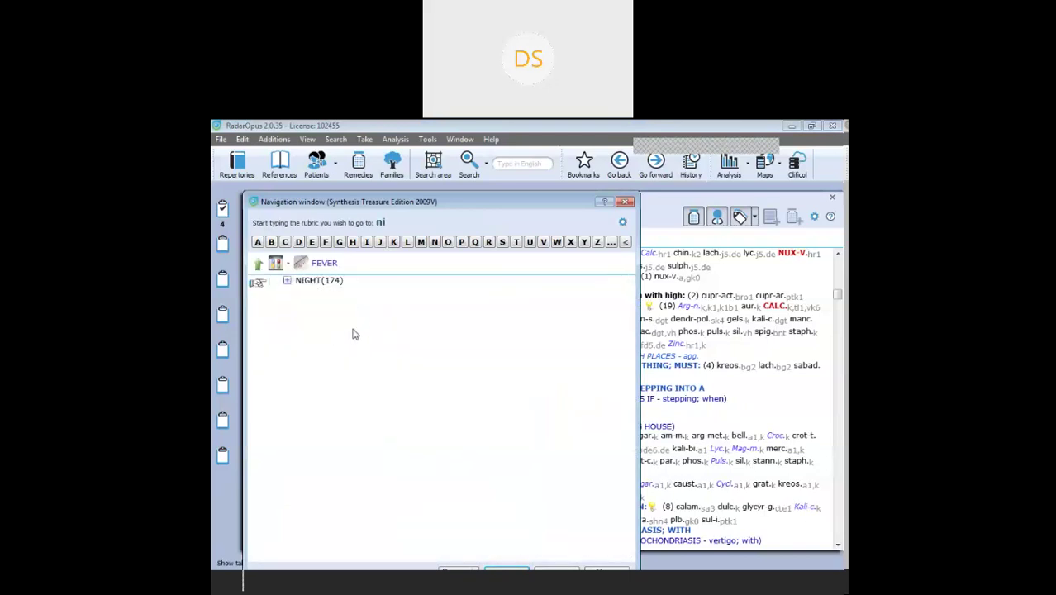
pyautogui.click(307, 282)
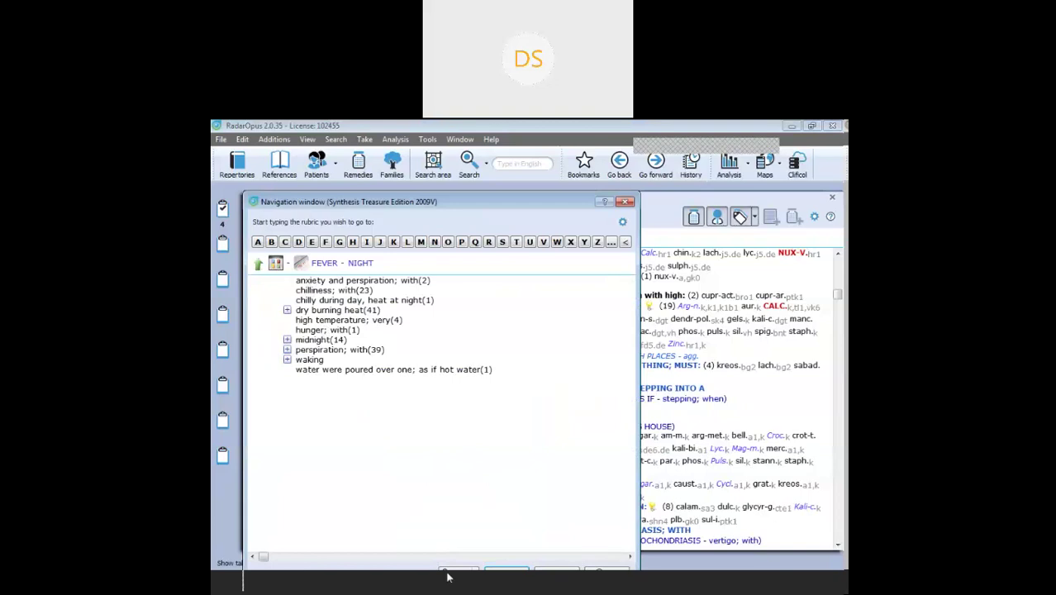
pyautogui.moveTo(463, 207); pyautogui.dragTo(458, 180)
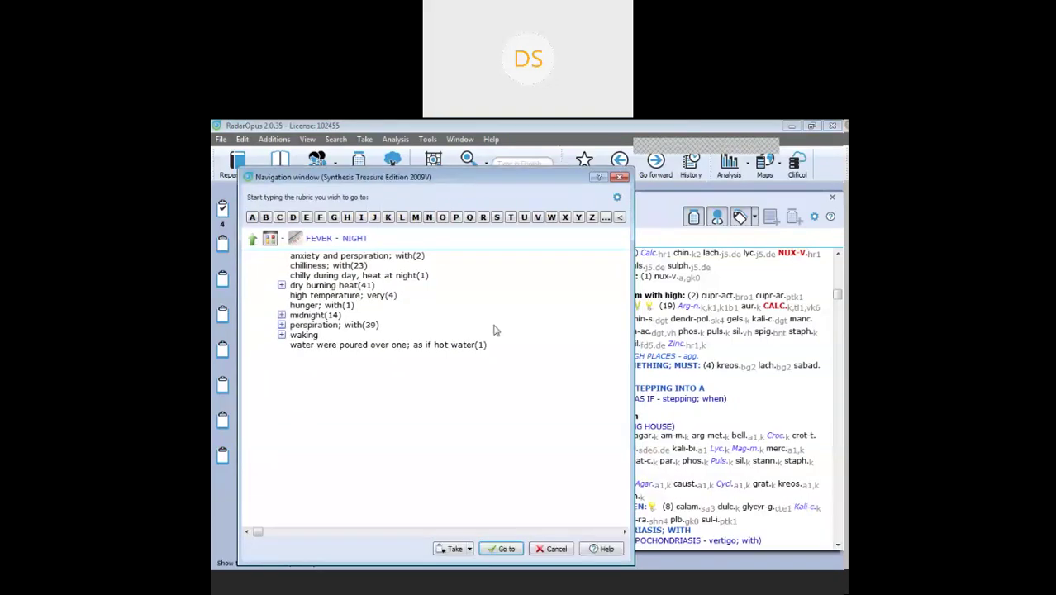
pyautogui.click(456, 550)
# Find the rubric SKIN - ERUPTIONS - eczema through the chapter overview and take it into the symptom clipboard
pyautogui.click(270, 239)
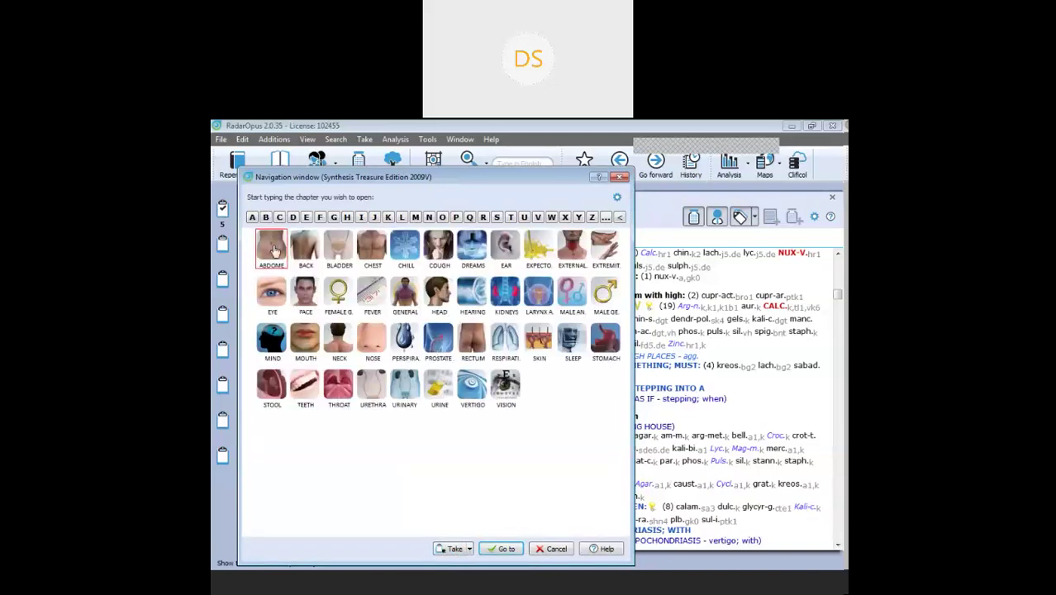
pyautogui.click(540, 350)
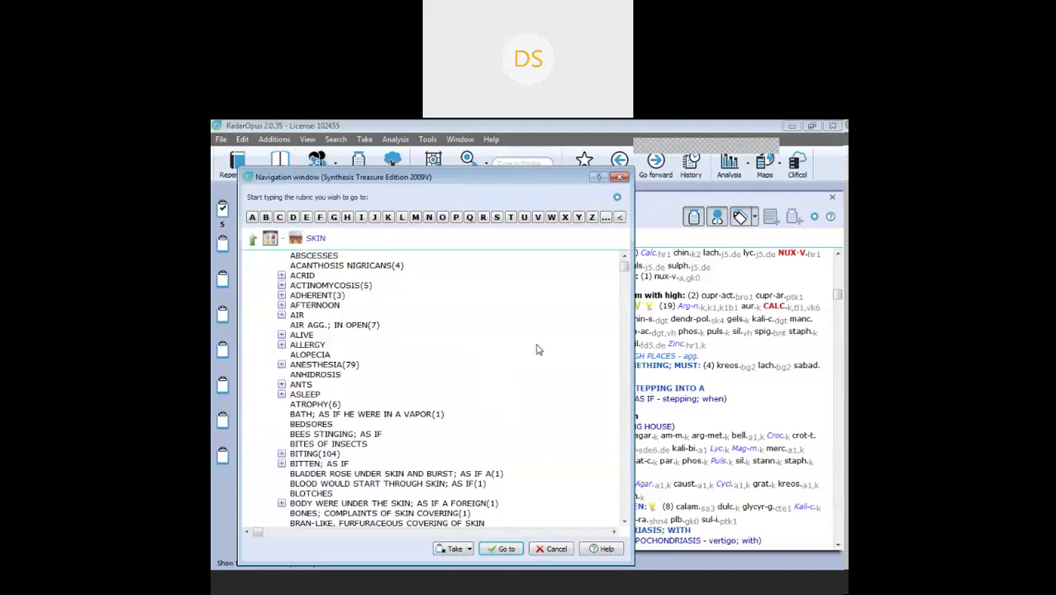
pyautogui.write('er')
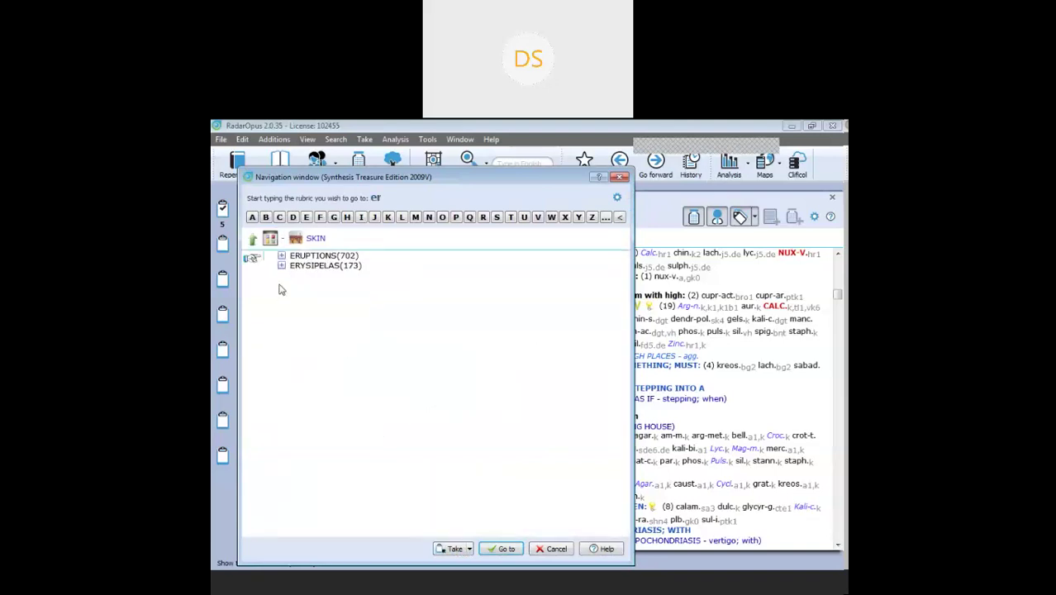
pyautogui.doubleClick(316, 256)
pyautogui.write('ec')
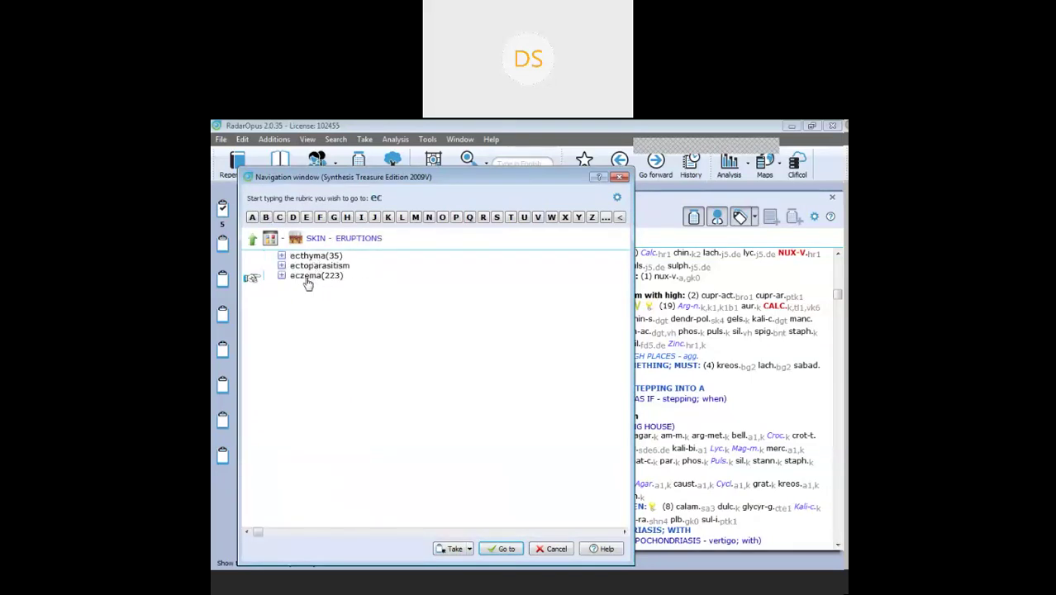
pyautogui.doubleClick(307, 278)
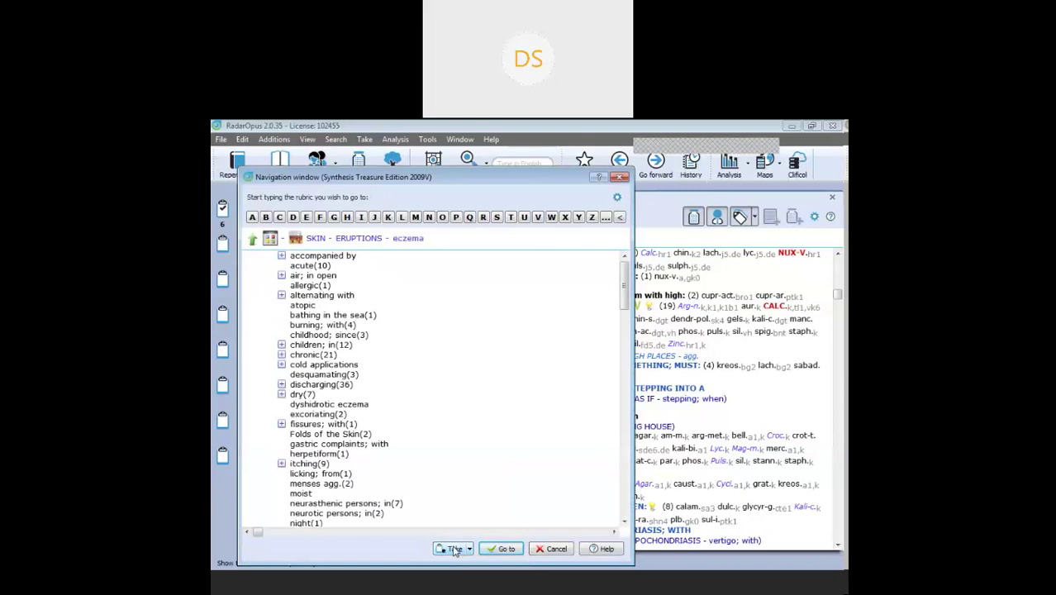
# Go to the rubric GENERALS - DISCHARGES - amel. in the repertory and take it with intensity 1
pyautogui.click(271, 240)
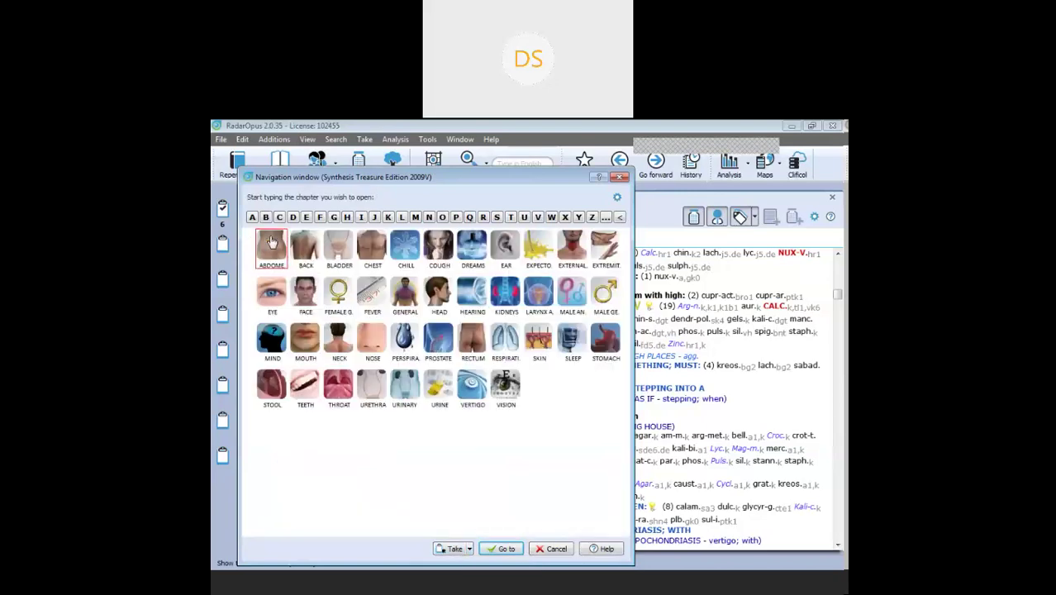
pyautogui.click(405, 304)
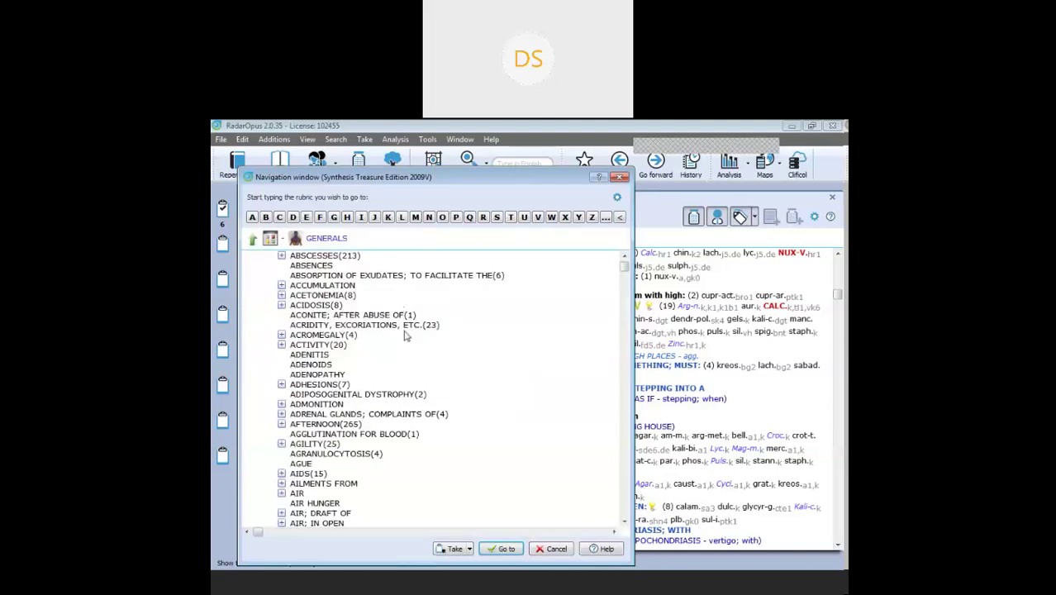
pyautogui.write('di')
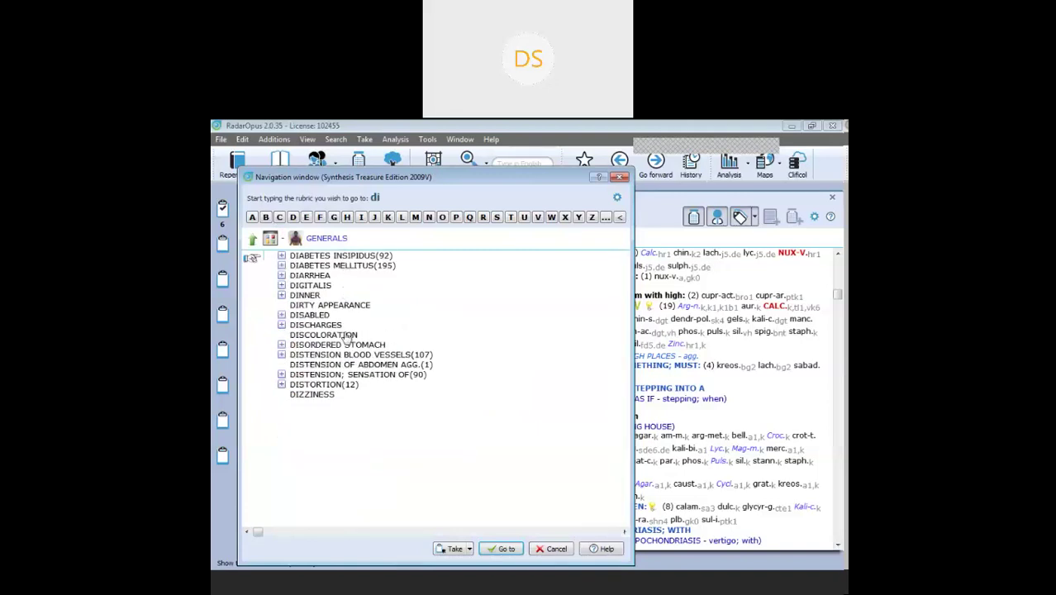
pyautogui.doubleClick(322, 327)
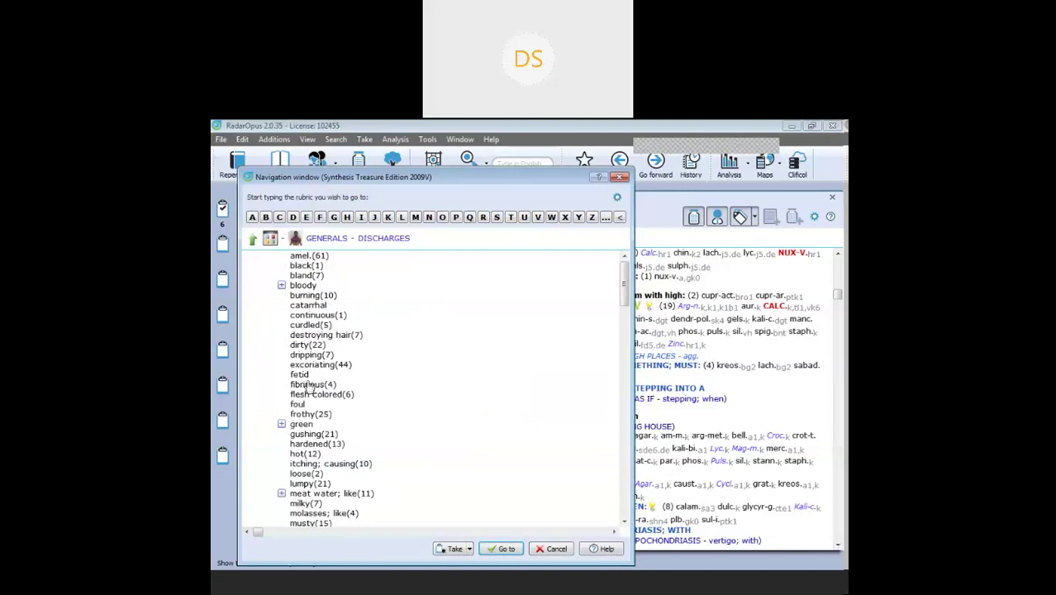
pyautogui.doubleClick(297, 257)
pyautogui.rightClick(296, 259)
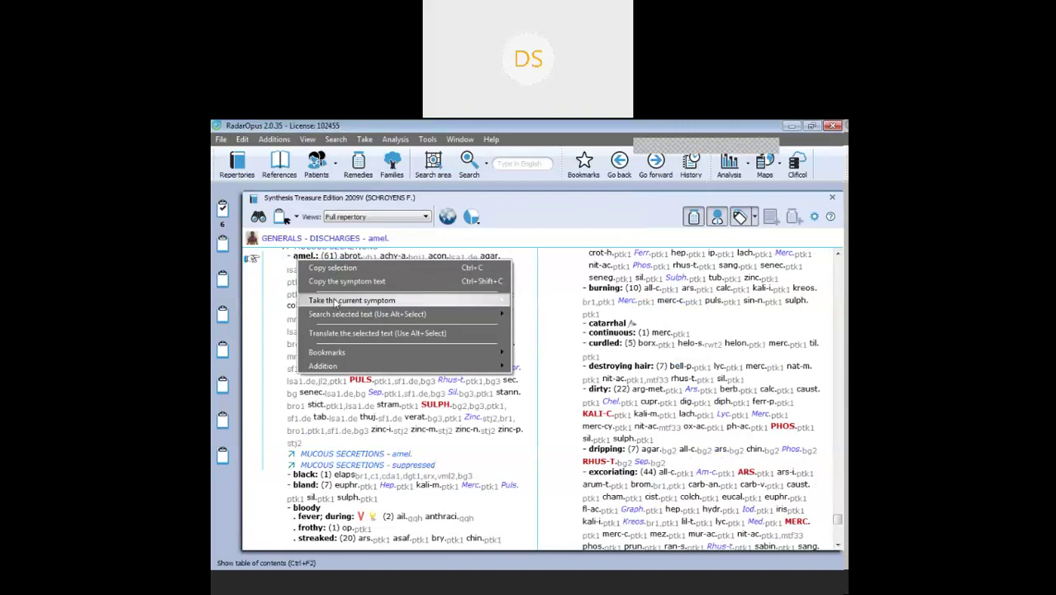
pyautogui.moveTo(335, 301)
pyautogui.click(543, 304)
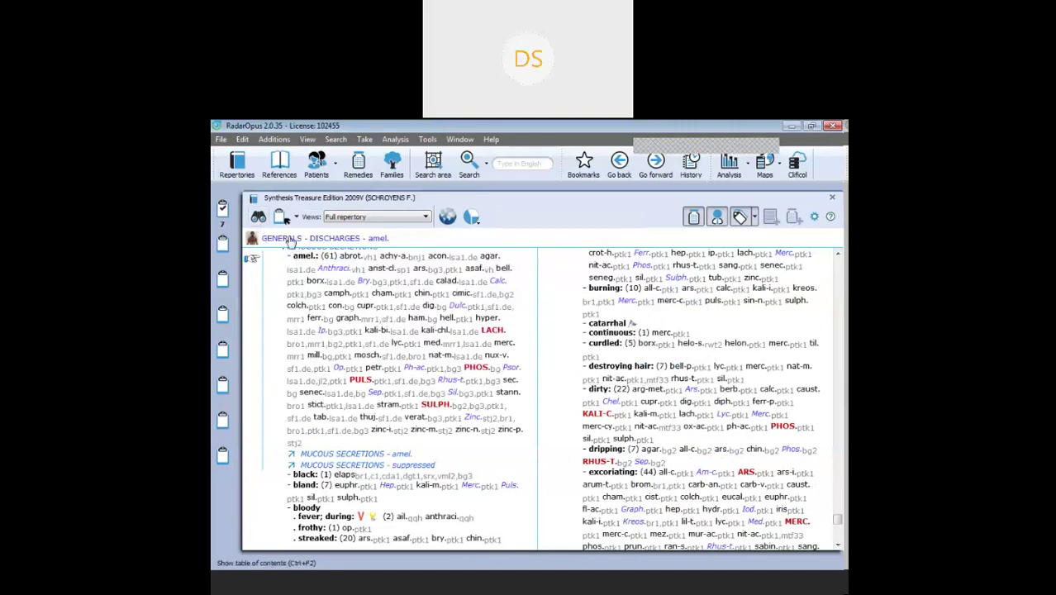
# Go to the rubric GENERALS - FASTING - amel. in the repertory and take it with intensity 1
pyautogui.click(289, 238)
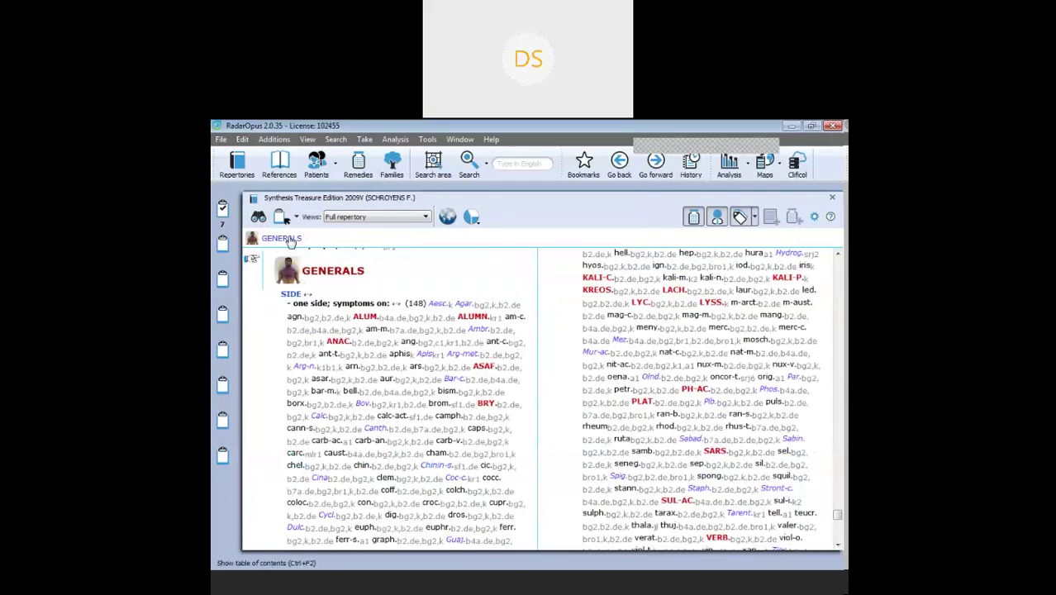
pyautogui.click(290, 239)
pyautogui.write('f')
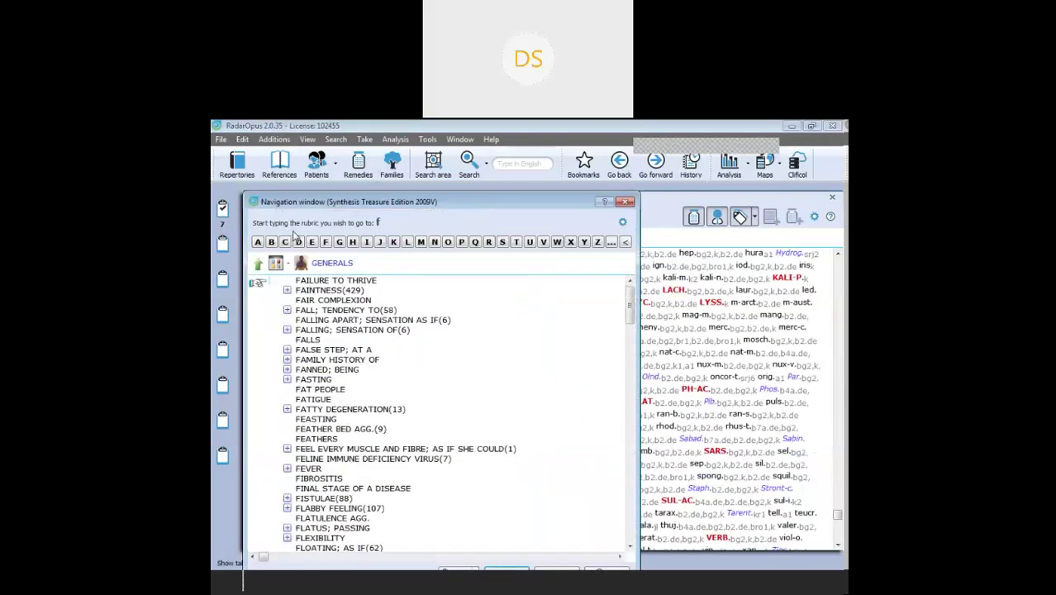
pyautogui.write('as')
pyautogui.click(321, 284)
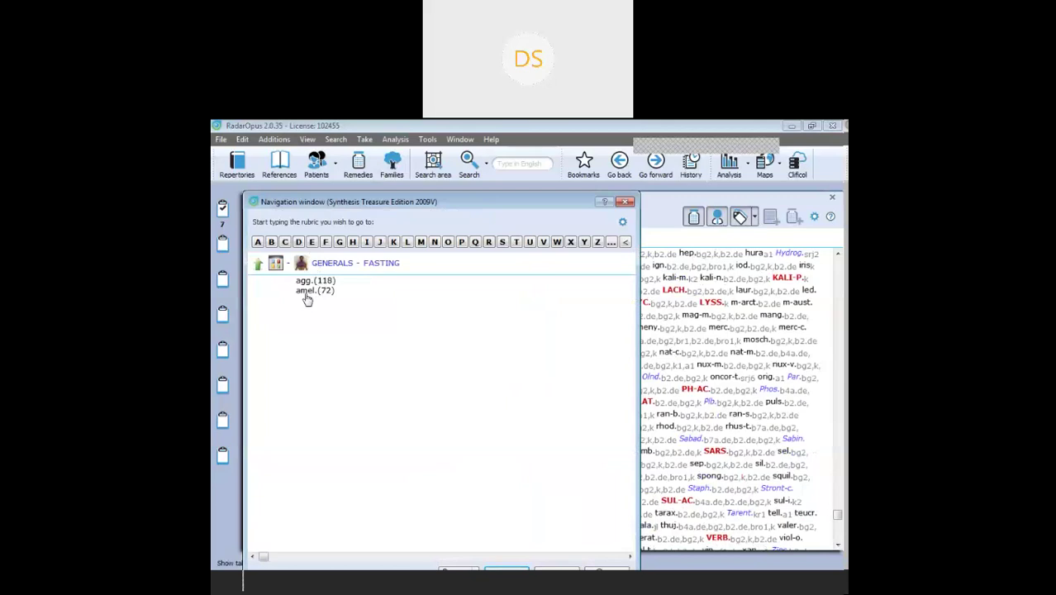
pyautogui.click(305, 294)
pyautogui.rightClick(300, 260)
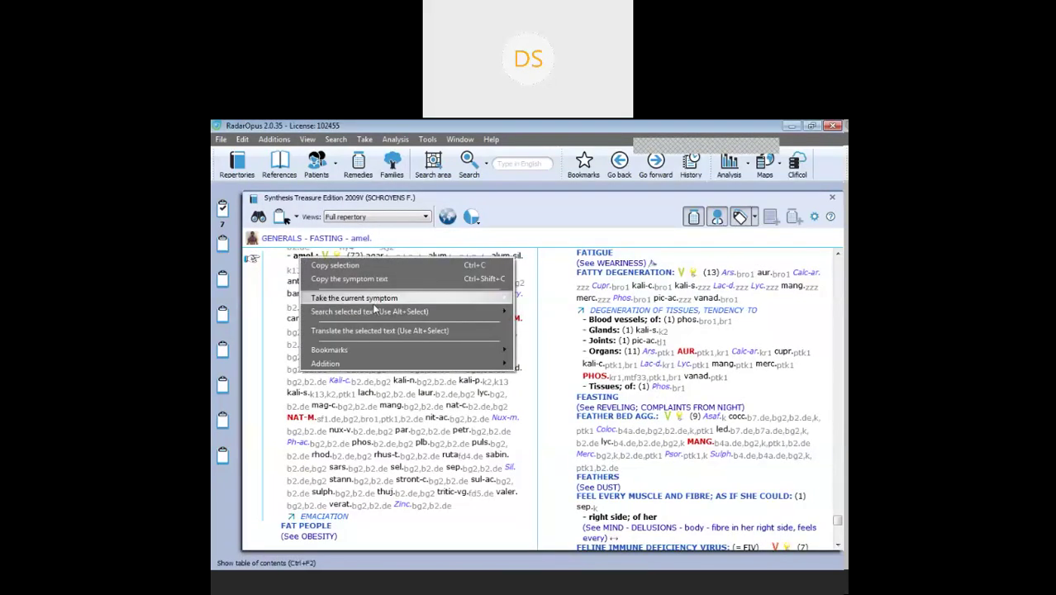
pyautogui.moveTo(473, 297)
pyautogui.click(567, 306)
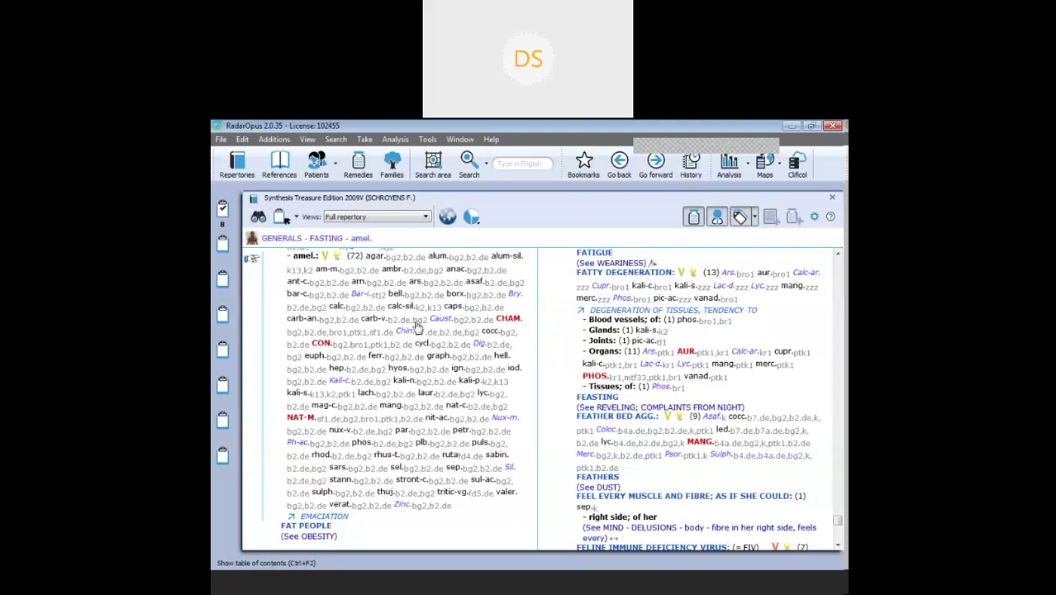
# Find the rubric GENERALS - FOOD AND DRINKS - milk - desire and take it into the symptom clipboard
pyautogui.click(281, 239)
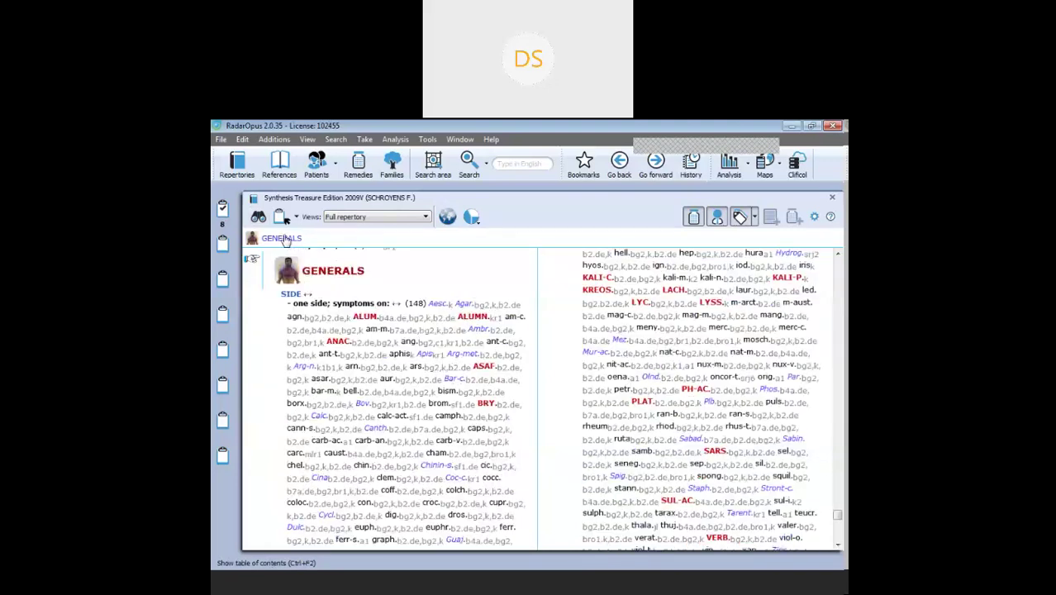
pyautogui.click(285, 239)
pyautogui.write('foo')
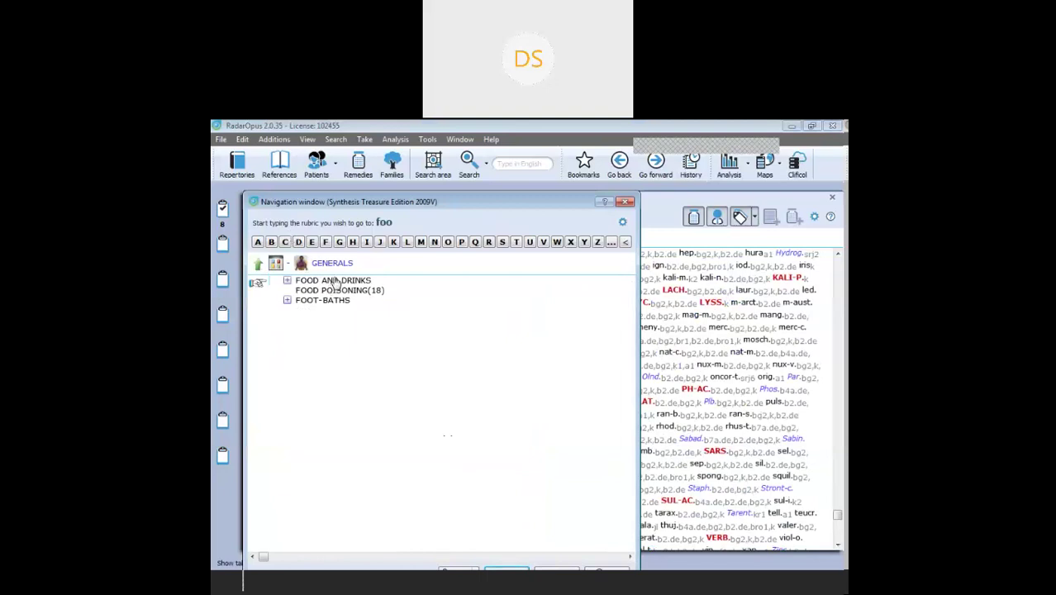
pyautogui.press('Return')
pyautogui.write('mi')
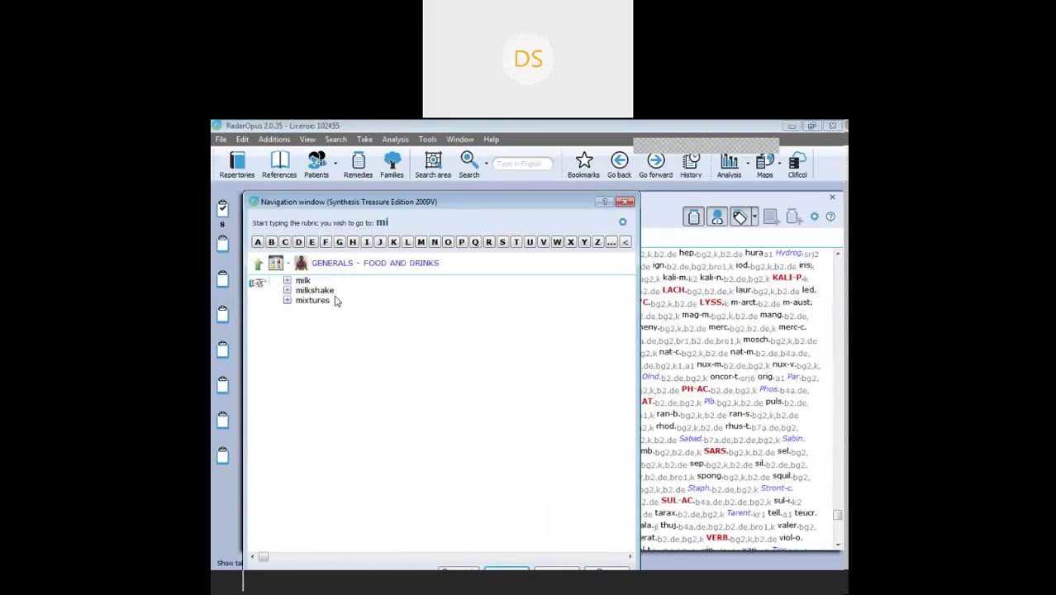
pyautogui.doubleClick(304, 281)
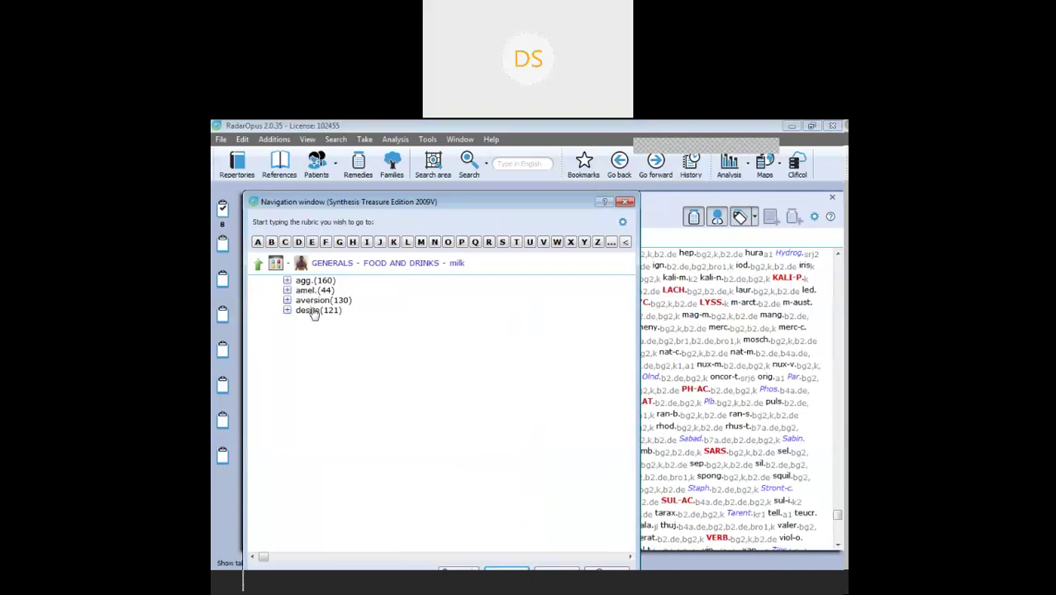
pyautogui.doubleClick(313, 312)
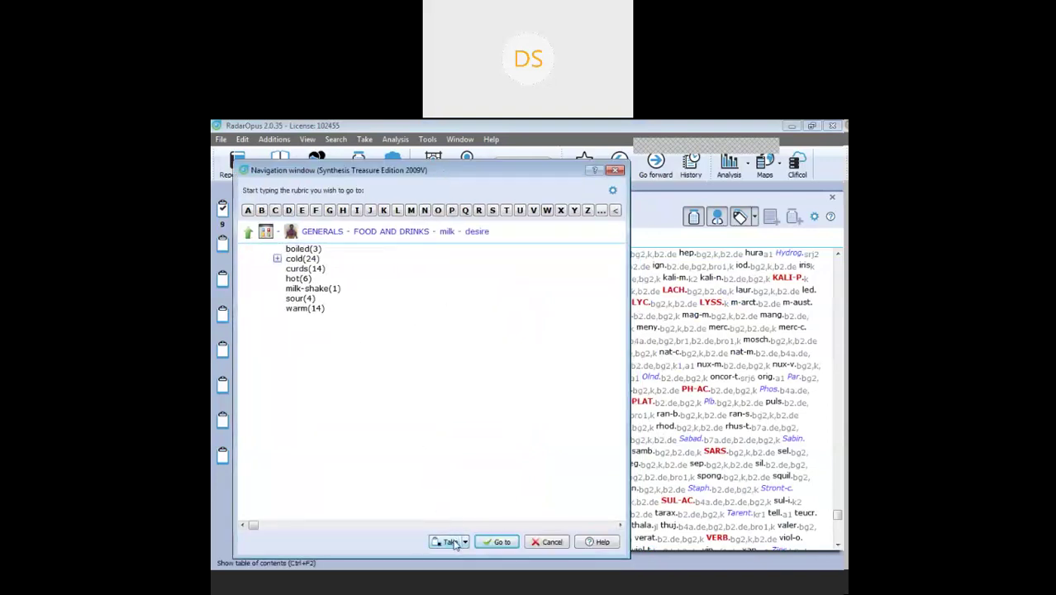
# Find the rubric MOUTH - CANCER - Tongue through the chapter overview, take it into the symptom clipboard and close the navigation window
pyautogui.click(265, 233)
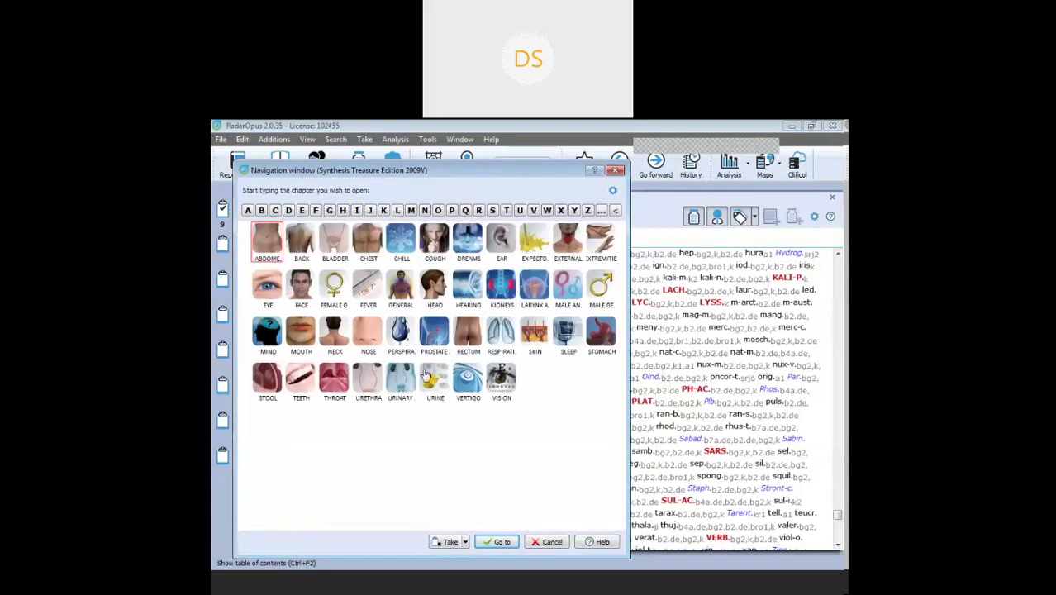
pyautogui.click(305, 353)
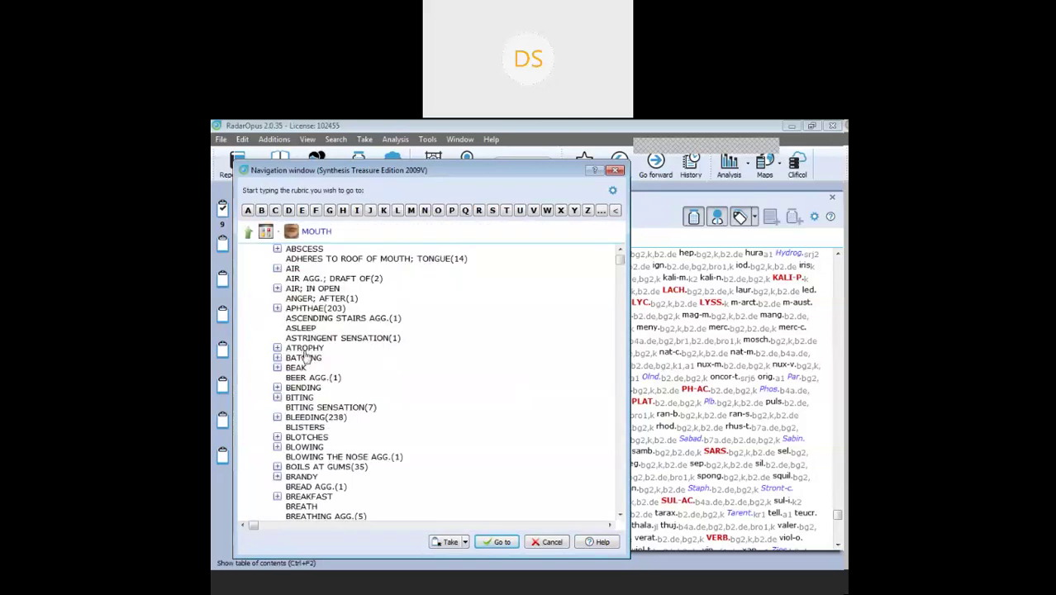
pyautogui.scroll(-10, 304, 353)
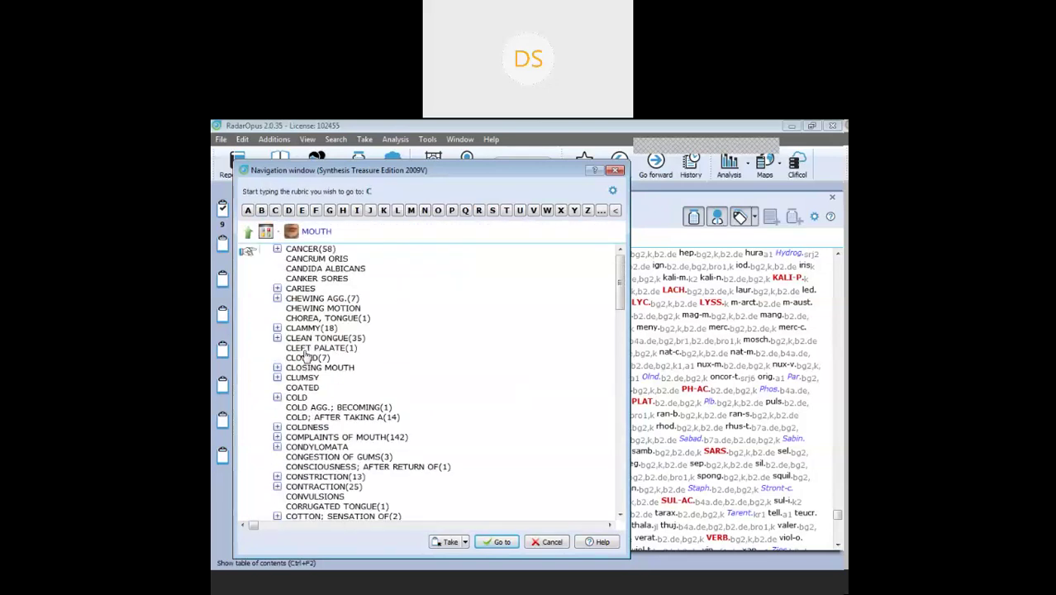
pyautogui.click(297, 249)
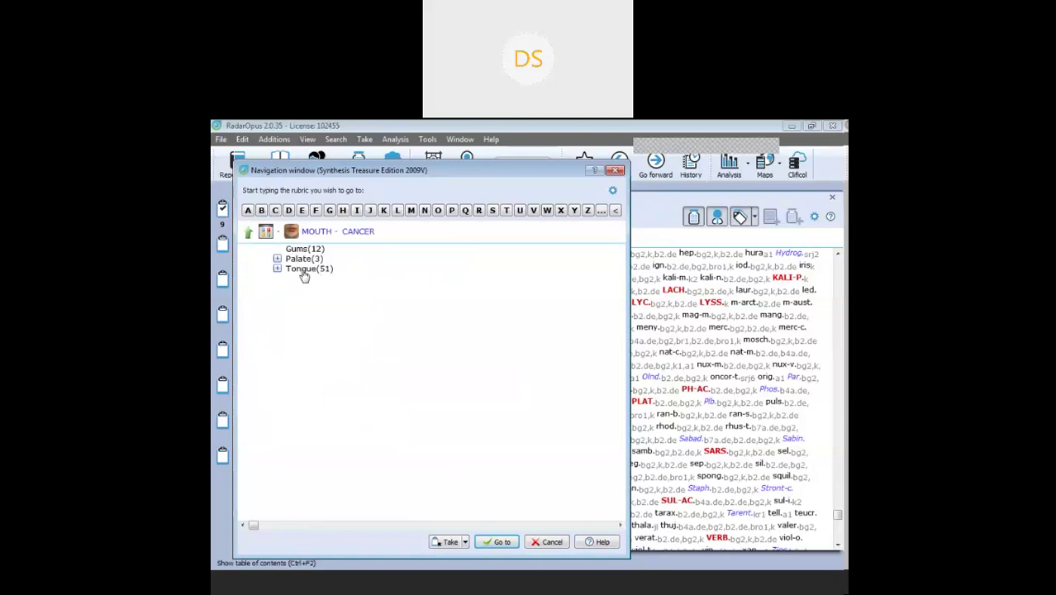
pyautogui.click(303, 275)
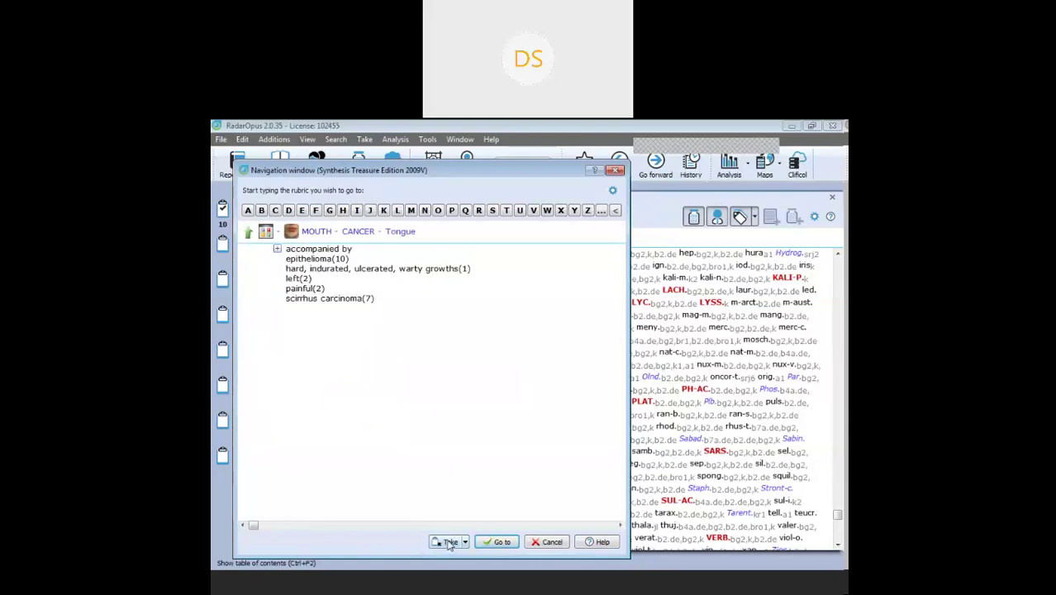
pyautogui.click(615, 171)
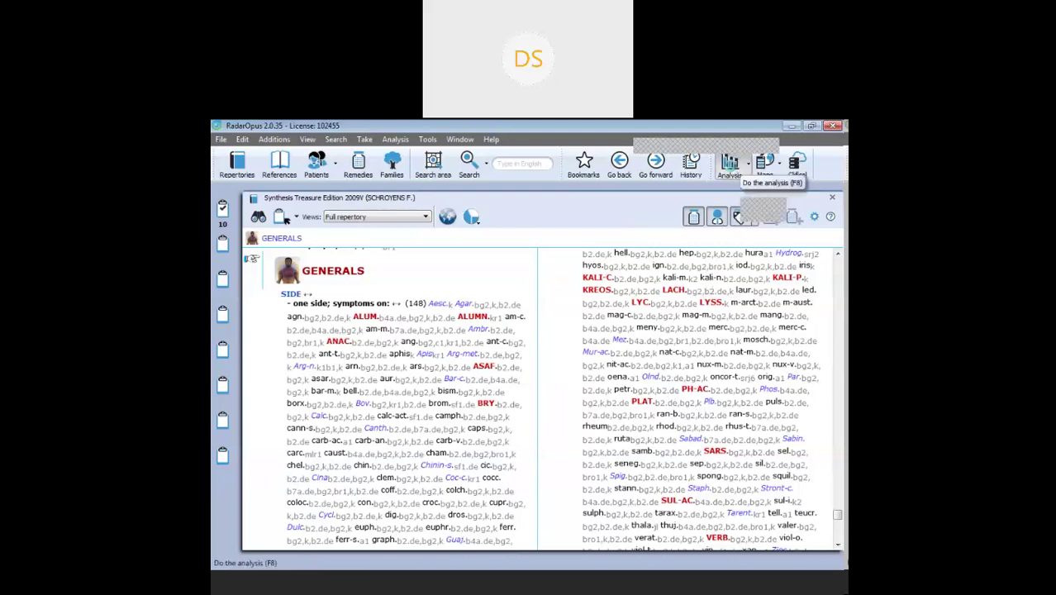
# Run the analysis of the collected rubrics and widen the symptom list until the full rubric names fit
pyautogui.click(730, 166)
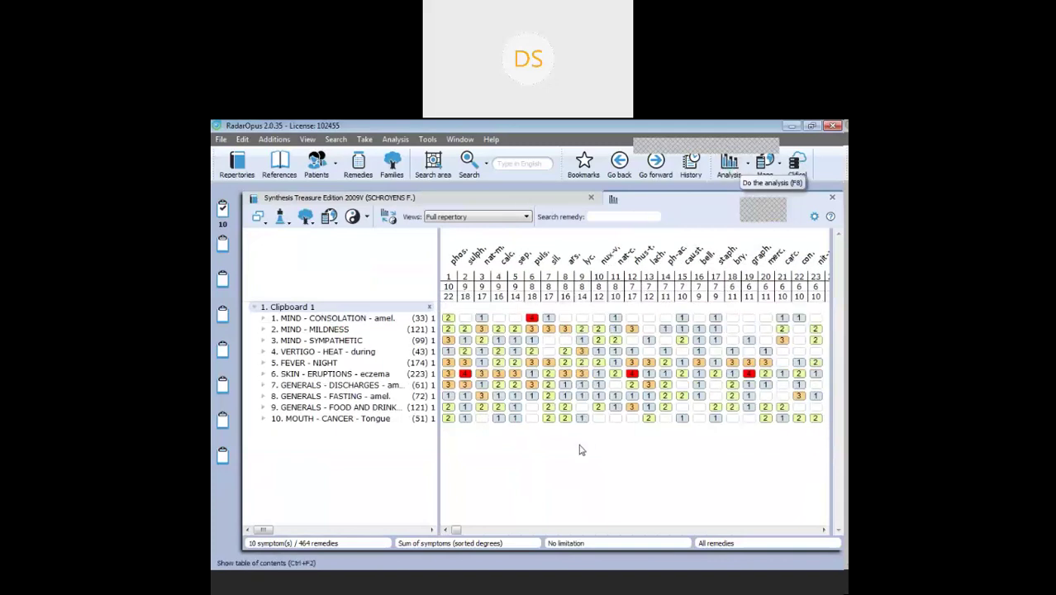
pyautogui.moveTo(436, 293); pyautogui.dragTo(576, 323)
pyautogui.moveTo(570, 326)
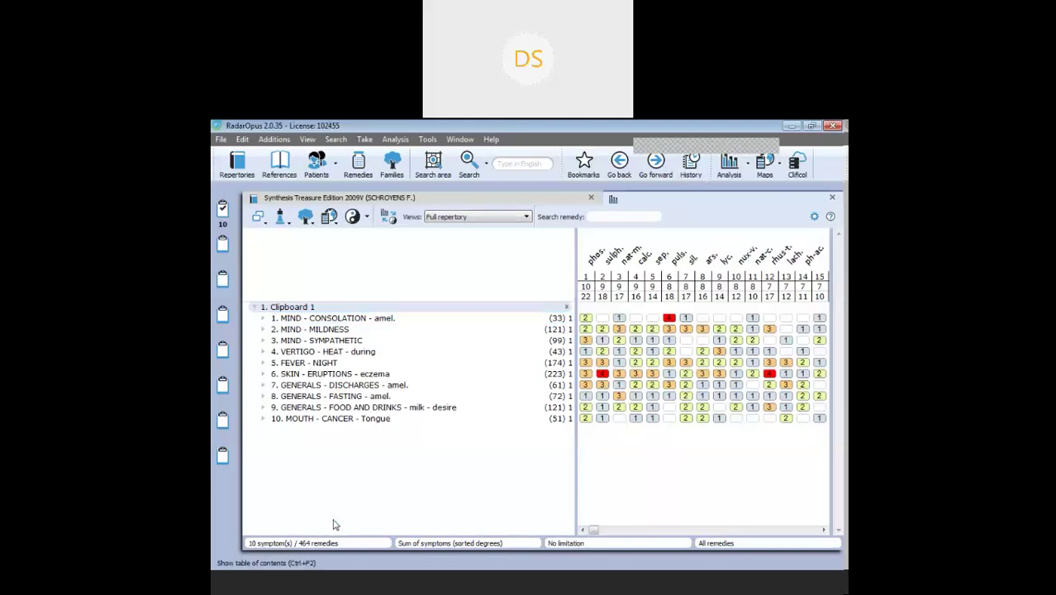
pyautogui.click(317, 398)
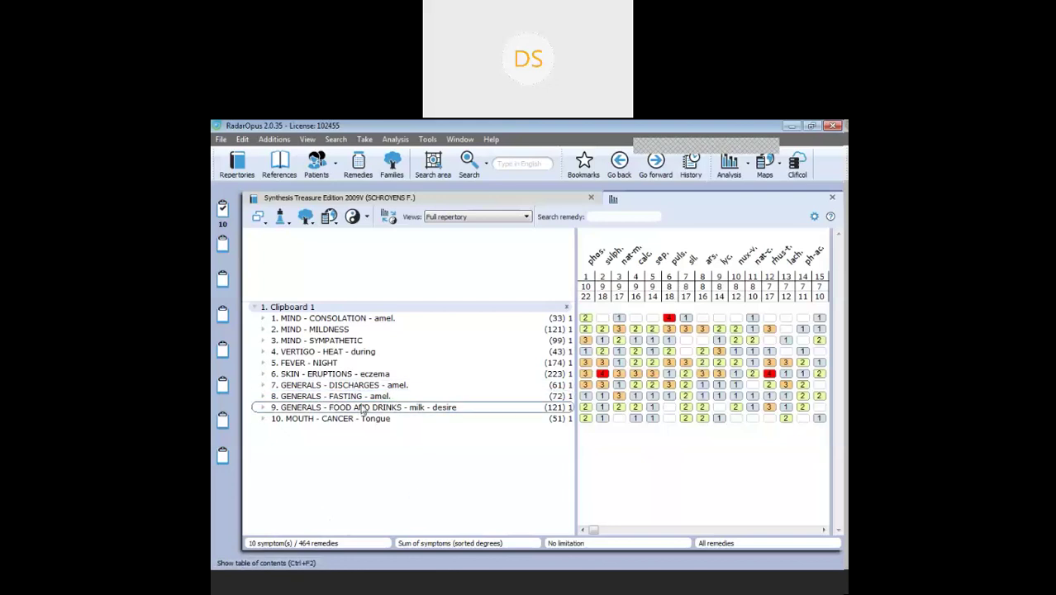
pyautogui.moveTo(362, 404)
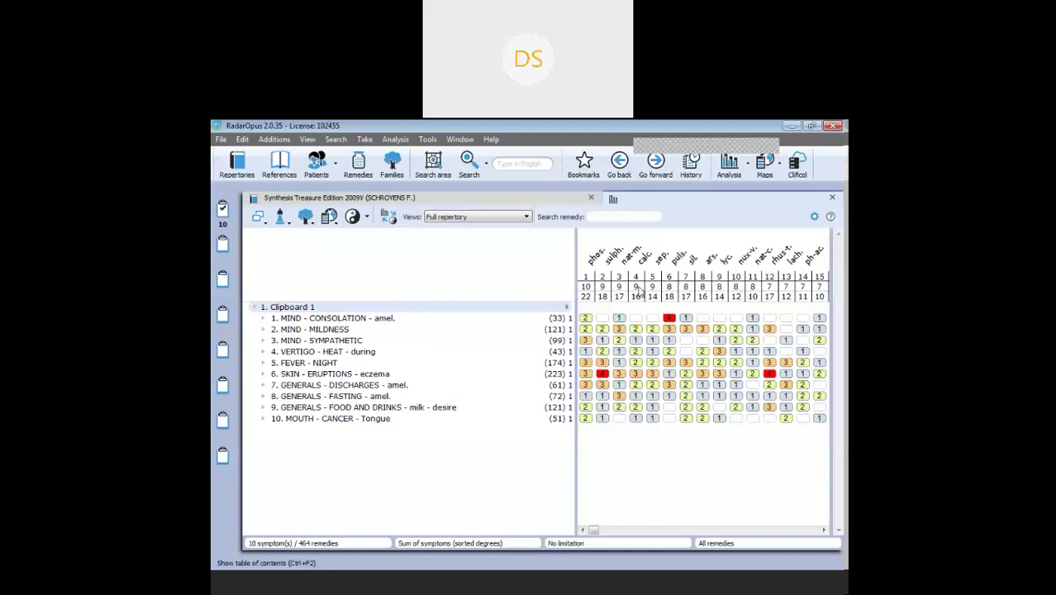
pyautogui.click(636, 260)
pyautogui.moveTo(597, 251)
pyautogui.moveTo(438, 297)
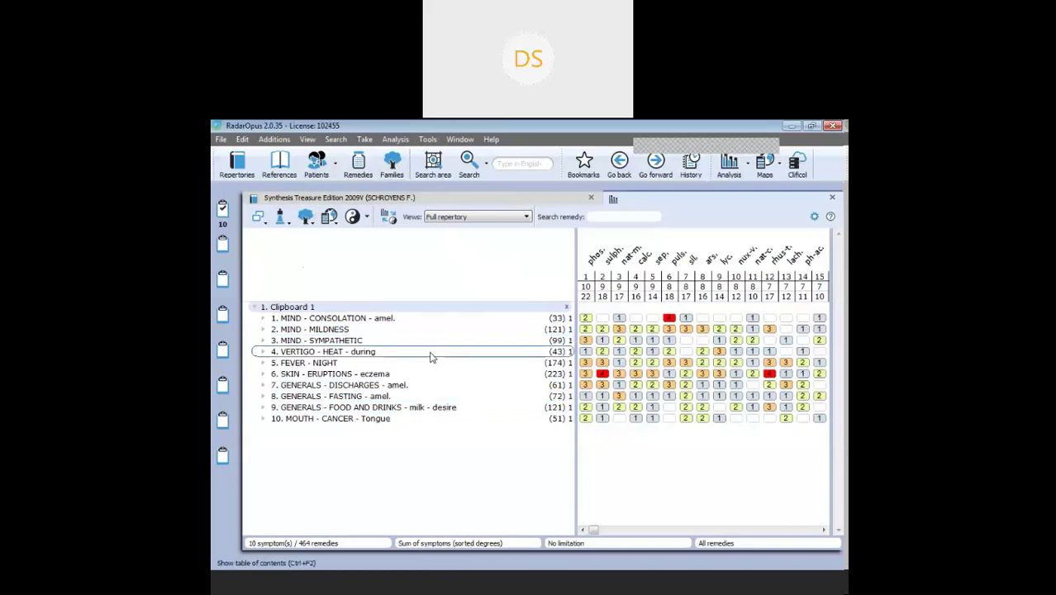
# Clear all symptoms from the first clipboard
pyautogui.rightClick(223, 223)
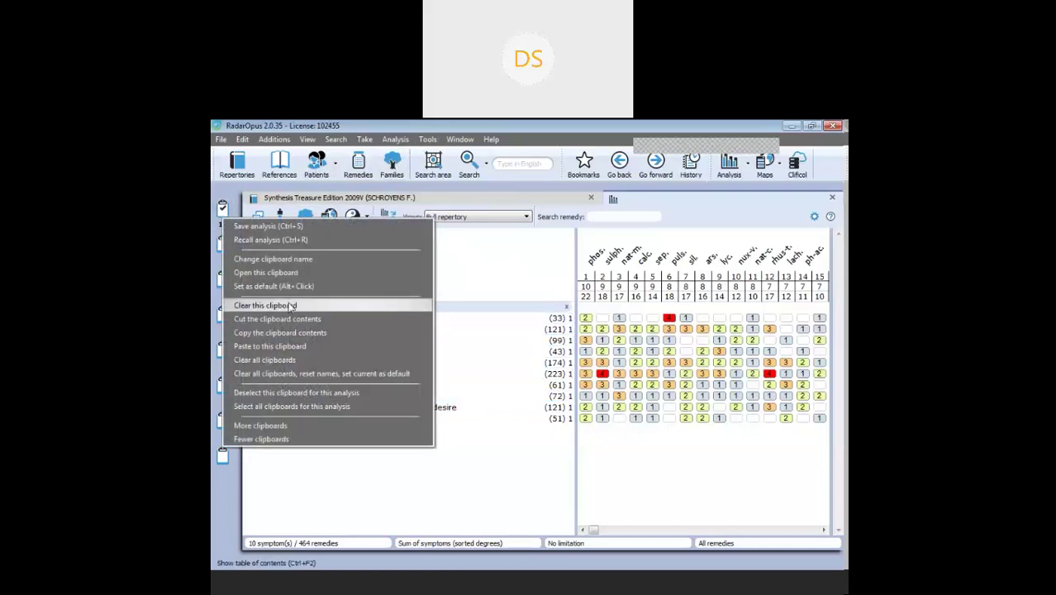
pyautogui.click(291, 305)
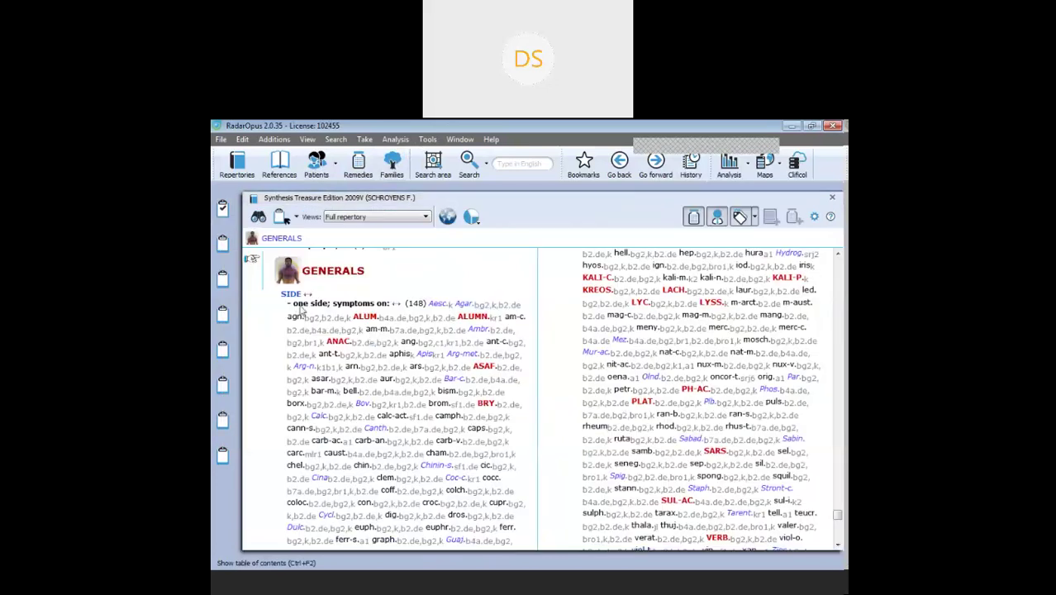